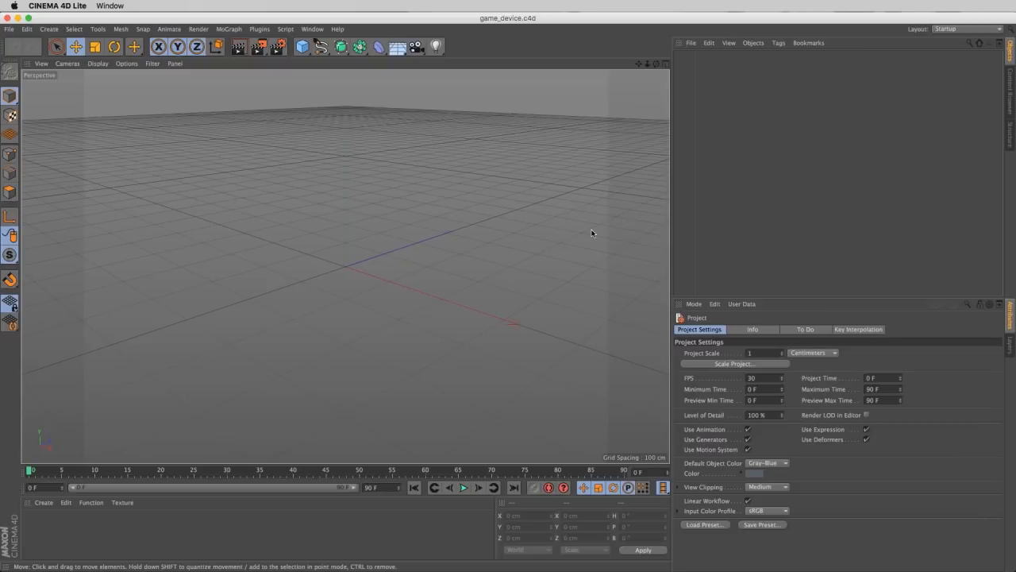
# - Add a Rectangle spline and a Circle spline to the empty scene
pyautogui.click(544, 258)
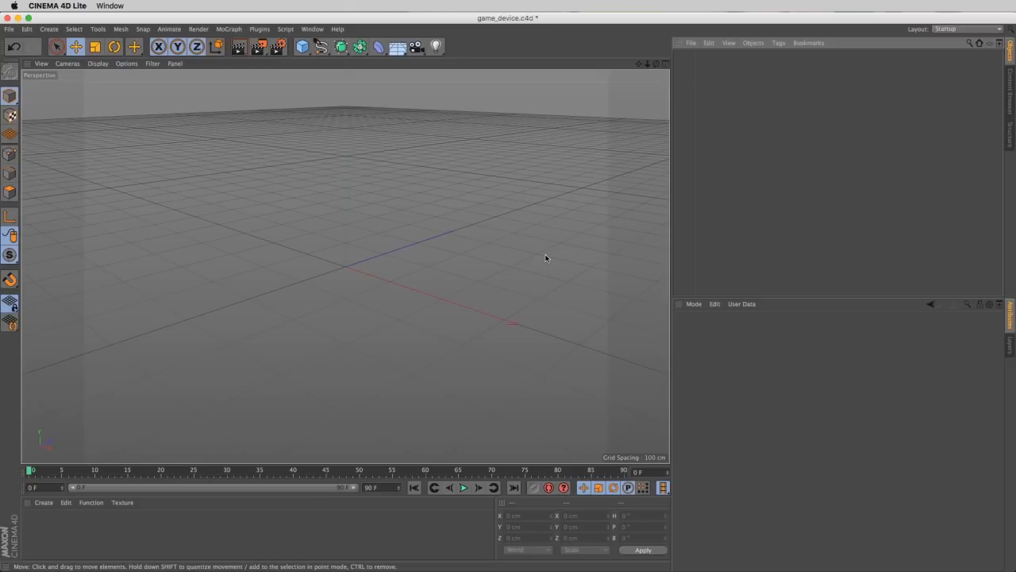
pyautogui.click(317, 49)
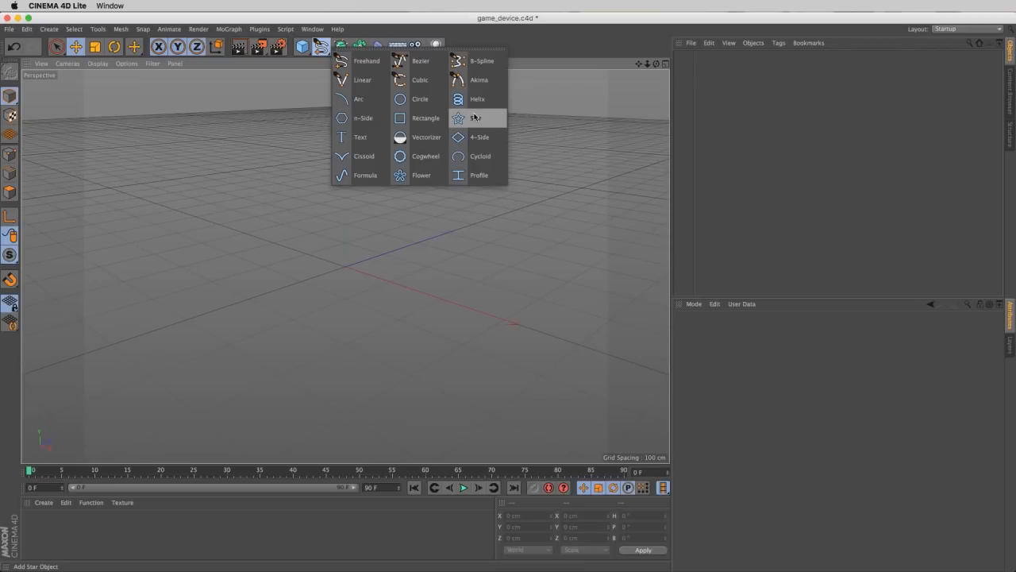
pyautogui.click(432, 120)
pyautogui.click(321, 46)
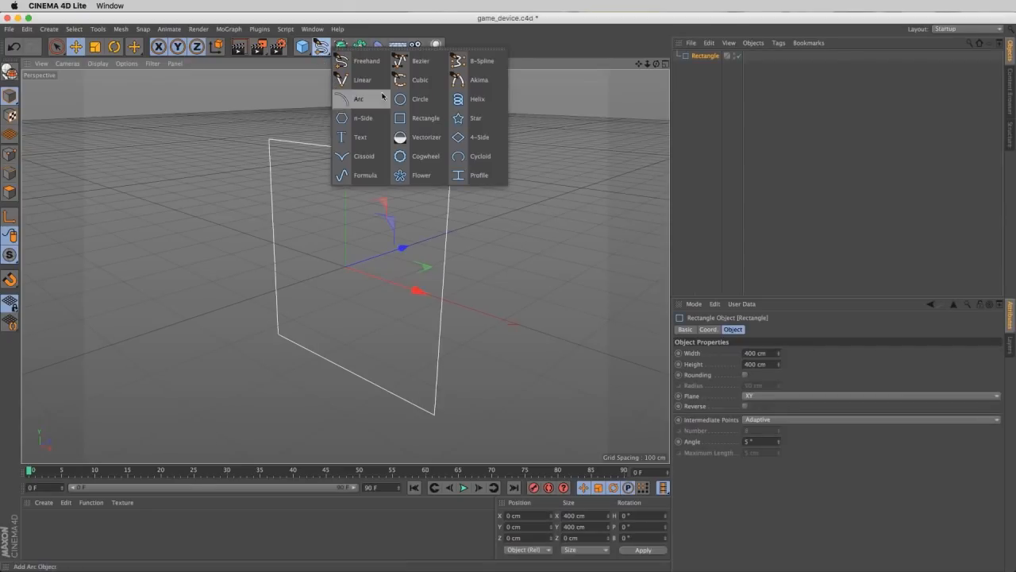
pyautogui.click(419, 99)
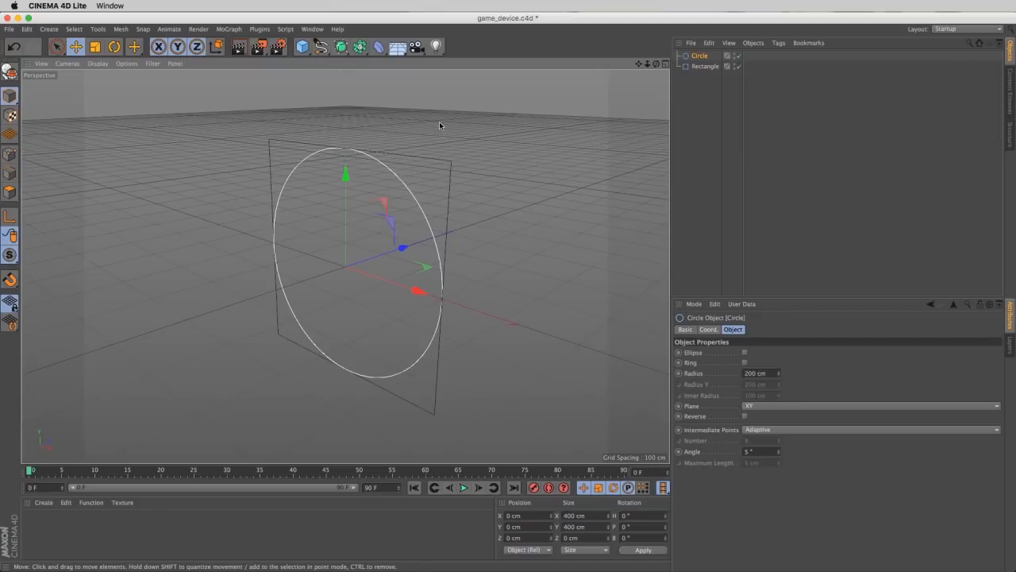
# - Widen the Rectangle spline to about 504 cm and round its corners with an adjusted rounding radius
pyautogui.click(700, 66)
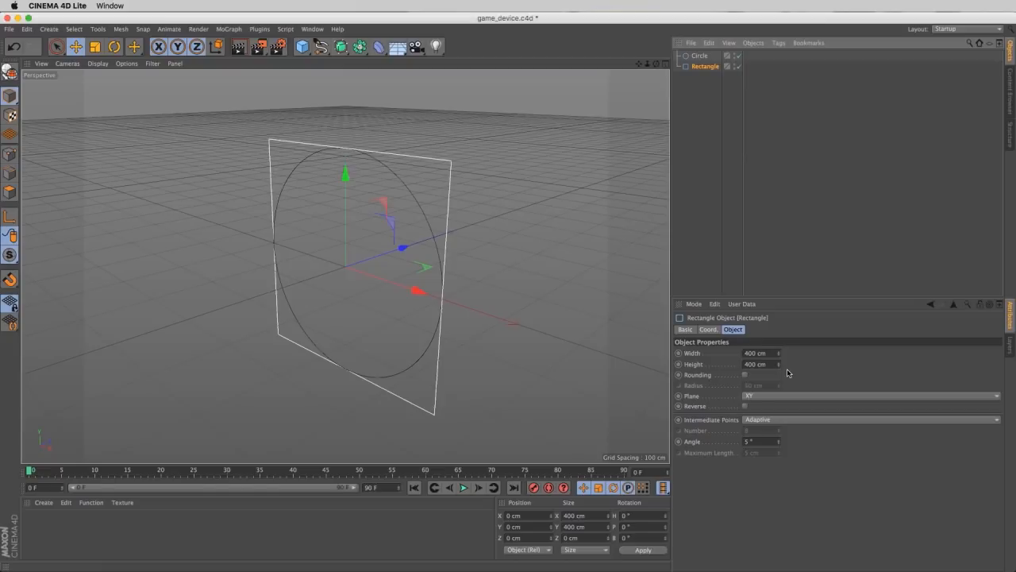
pyautogui.moveTo(778, 354); pyautogui.dragTo(801, 273)
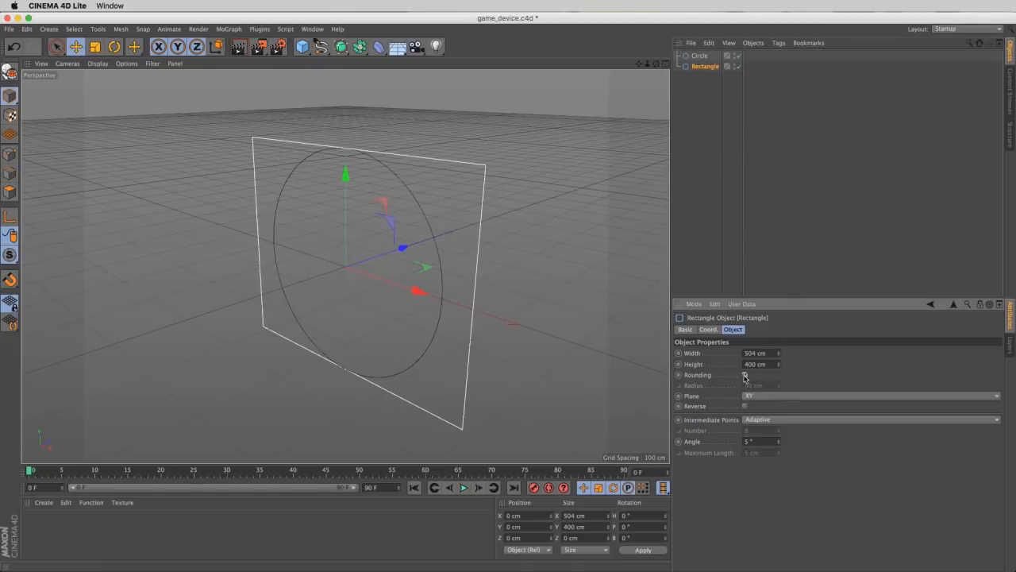
pyautogui.click(744, 375)
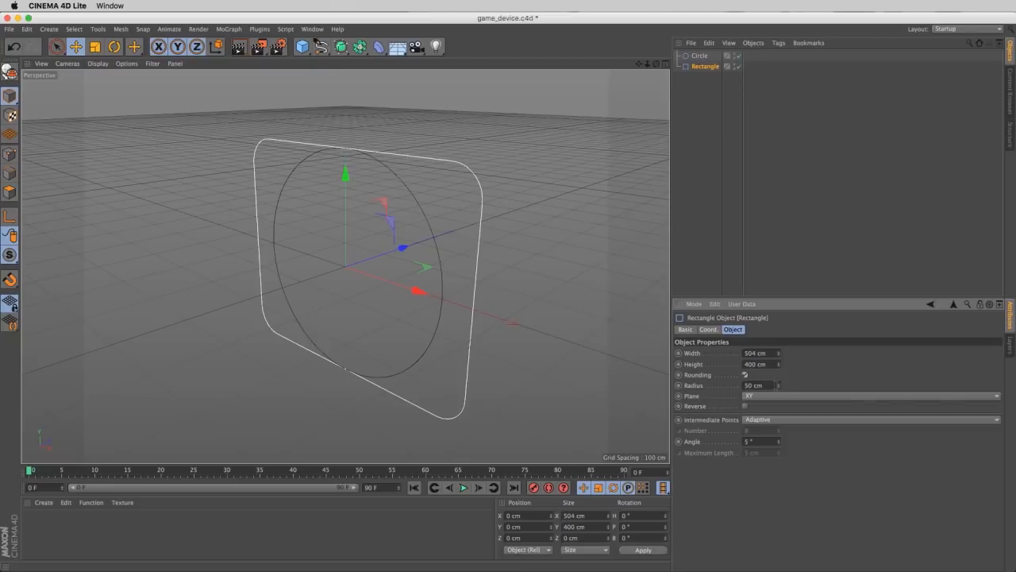
pyautogui.moveTo(779, 385); pyautogui.dragTo(790, 329)
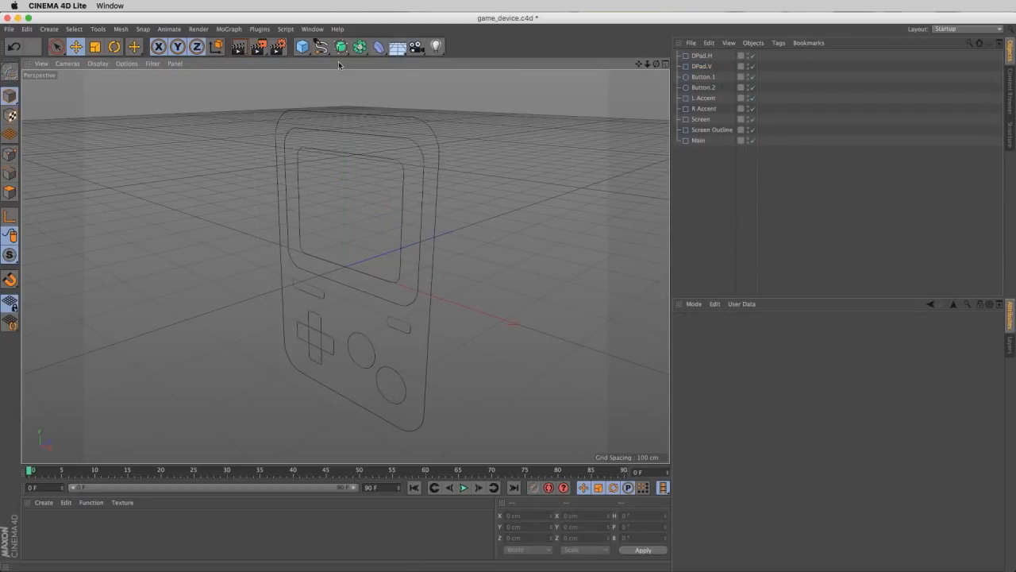
# - Add a Spline Mask object and keep its mode at A union B
pyautogui.moveTo(360, 46); pyautogui.dragTo(525, 67)
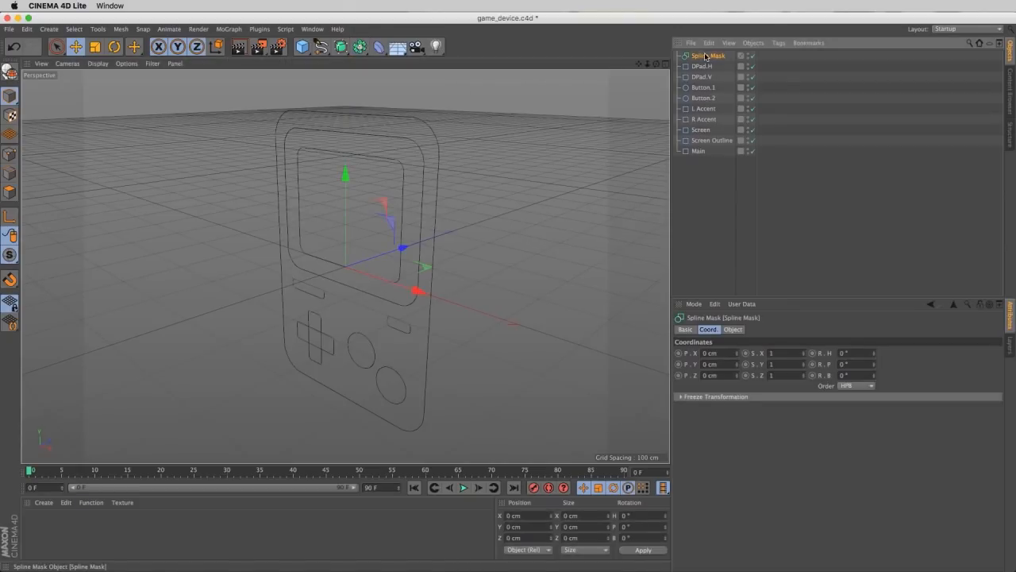
pyautogui.click(733, 330)
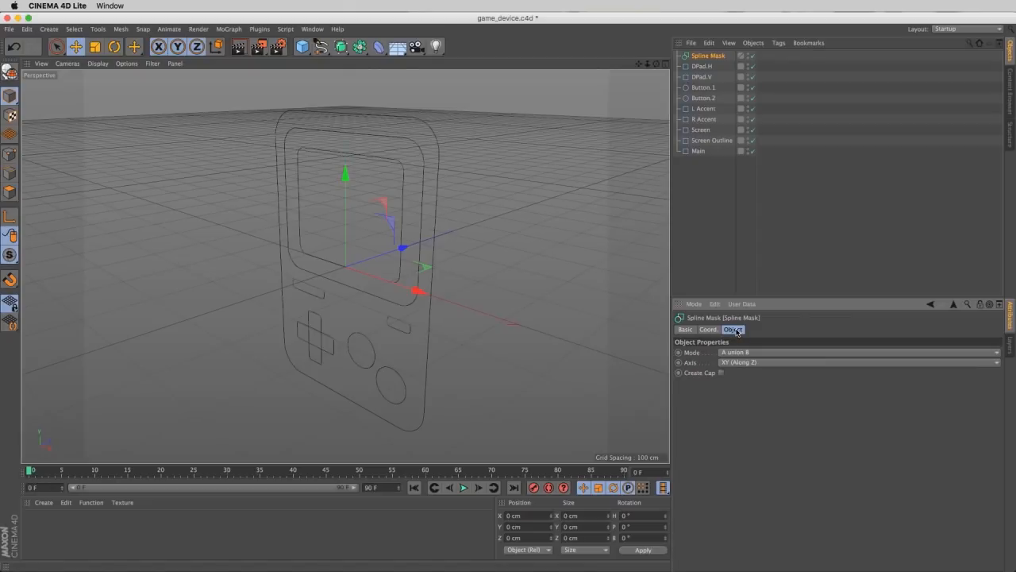
pyautogui.click(786, 352)
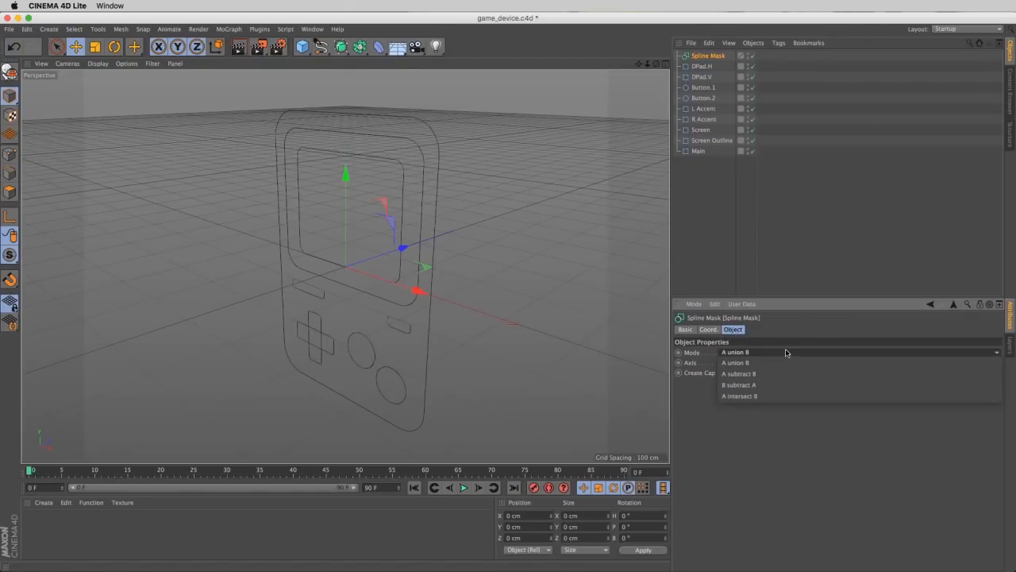
pyautogui.click(792, 397)
# - Nest the DPad.H and DPad.V rectangles under the Spline Mask to merge them into one cross outline
pyautogui.moveTo(781, 66); pyautogui.dragTo(698, 85)
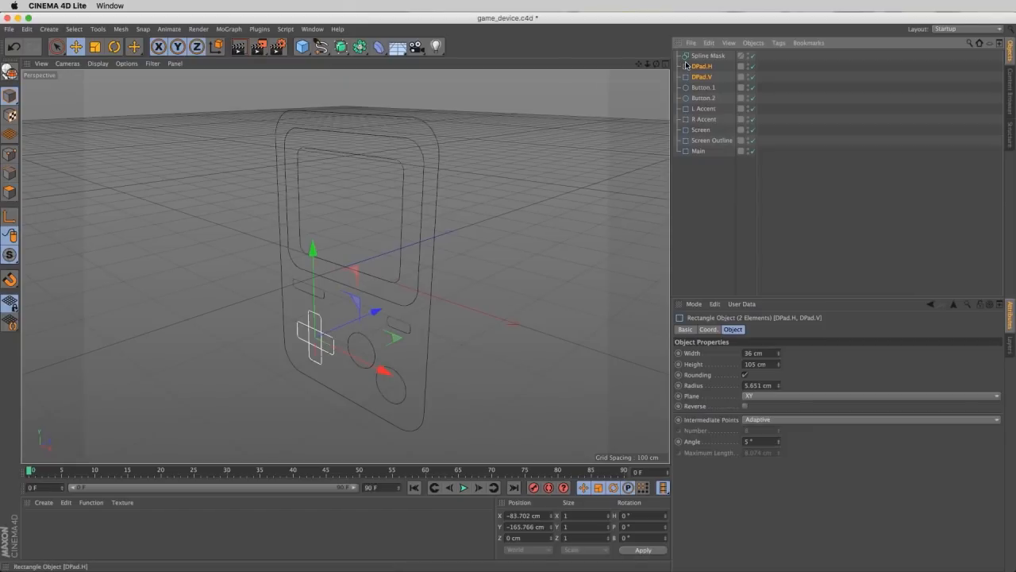
pyautogui.moveTo(694, 69); pyautogui.dragTo(712, 57)
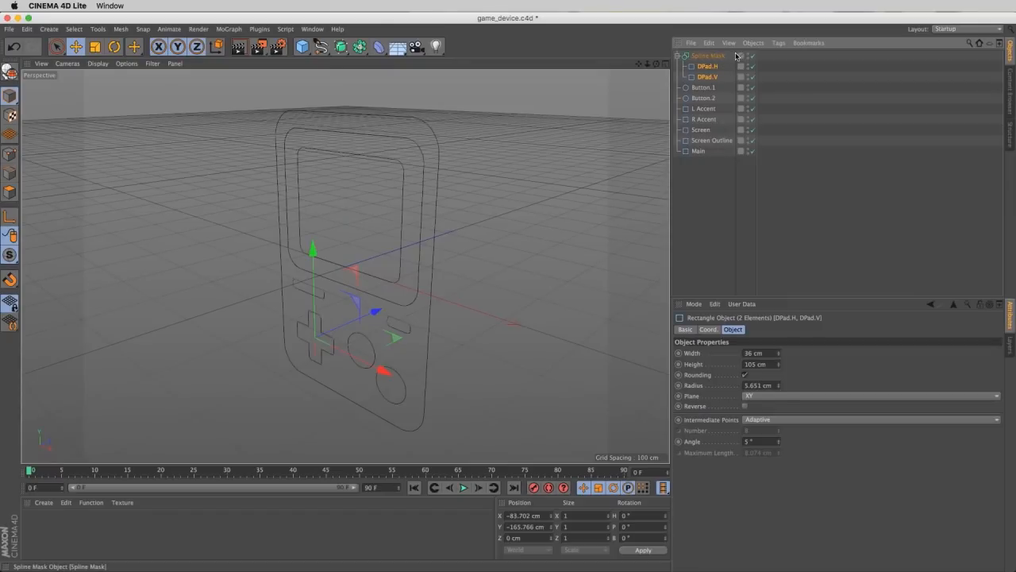
pyautogui.click(713, 57)
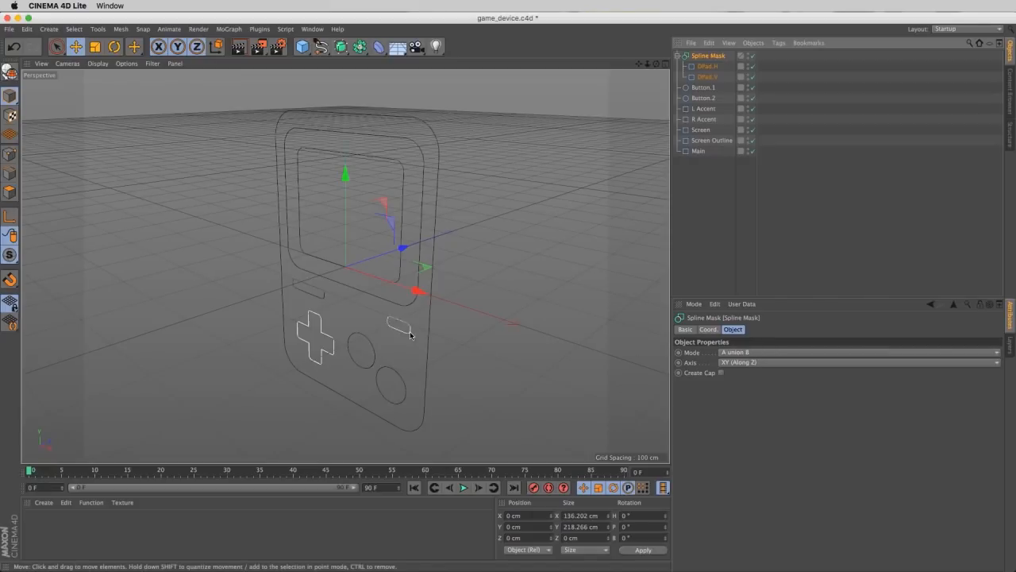
# - Examine the D-pad outline up close with the Spline Mask's effect switched off and on
pyautogui.scroll(4, 341, 325)
pyautogui.keyDown('alt'); pyautogui.moveTo(342, 326); pyautogui.dragTo(389, 299); pyautogui.keyUp('alt')
pyautogui.keyDown('alt'); pyautogui.moveTo(376, 308); pyautogui.dragTo(398, 304, button='right'); pyautogui.keyUp('alt')
pyautogui.keyDown('alt'); pyautogui.moveTo(399, 304); pyautogui.dragTo(363, 314); pyautogui.keyUp('alt')
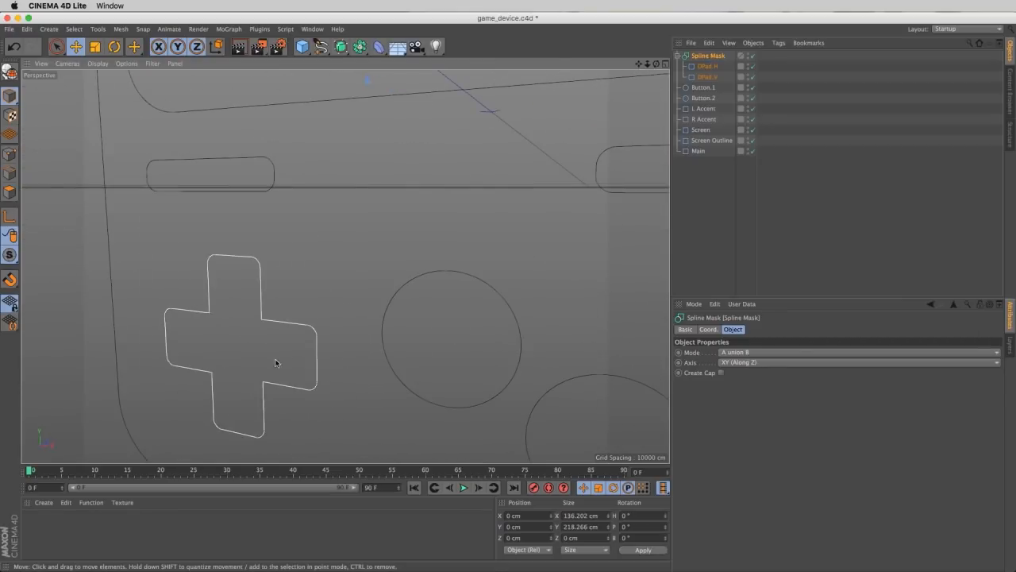
pyautogui.keyDown('alt'); pyautogui.moveTo(277, 360); pyautogui.dragTo(344, 325); pyautogui.keyUp('alt')
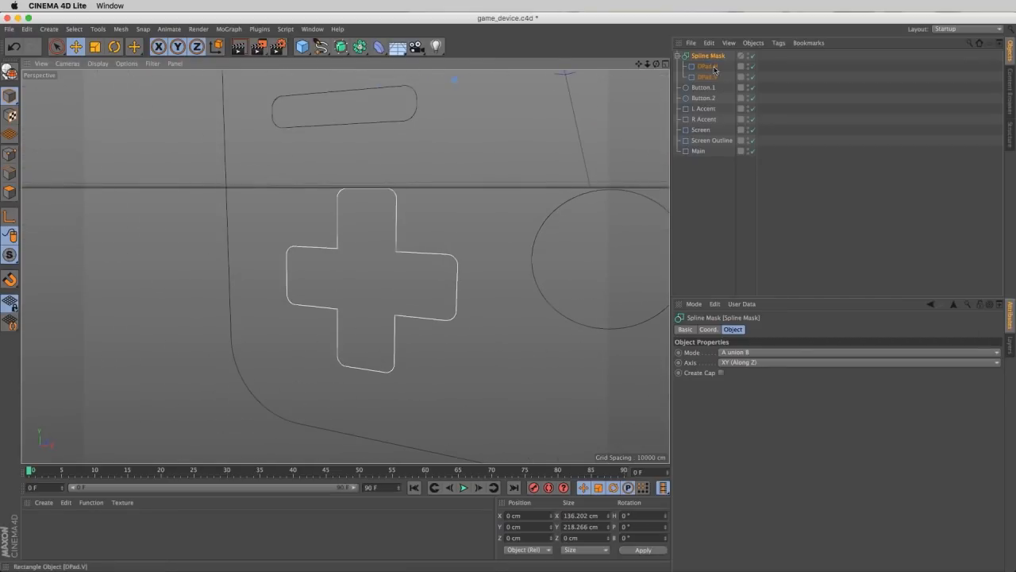
pyautogui.click(751, 55)
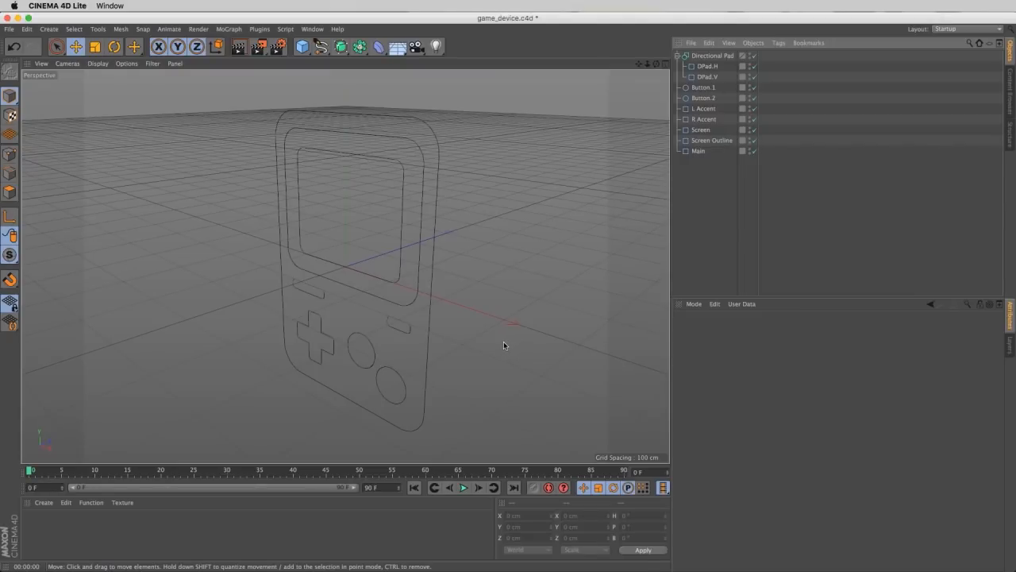
# - Render the viewport to check how the bare splines appear
pyautogui.press('super+r')
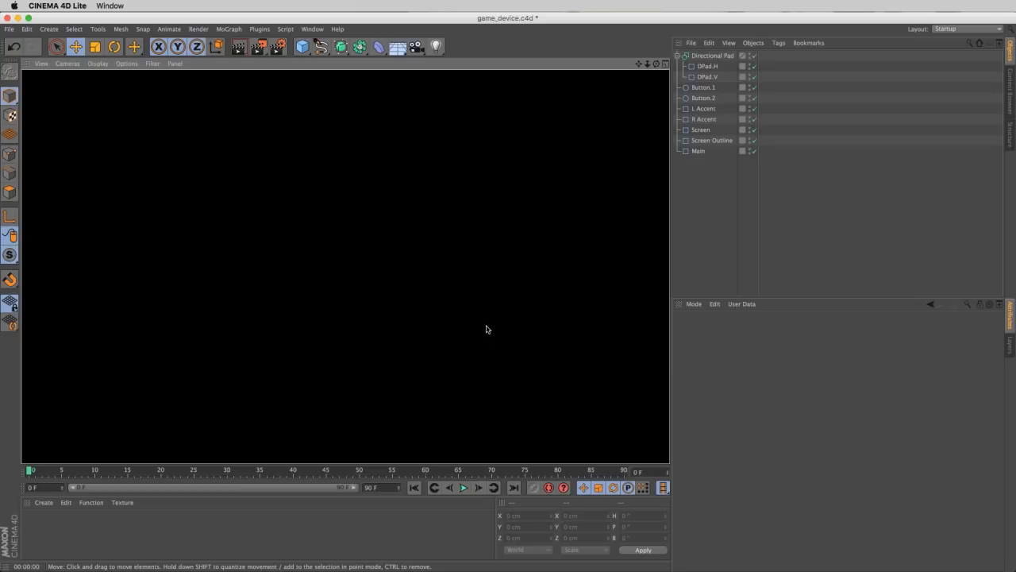
pyautogui.click(722, 242)
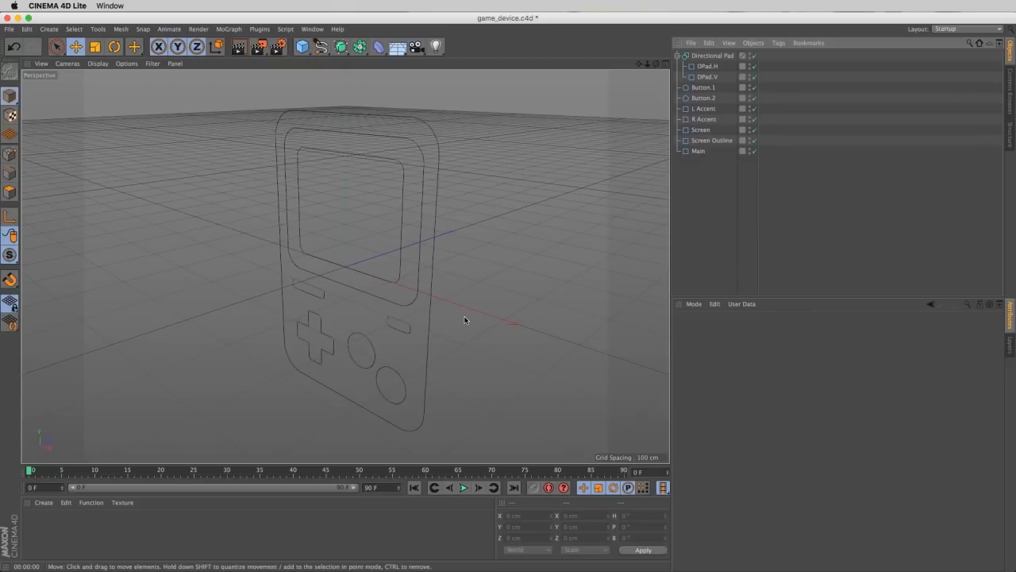
# - Add an Extrude object and nest the Main outline spline under it
pyautogui.click(340, 46)
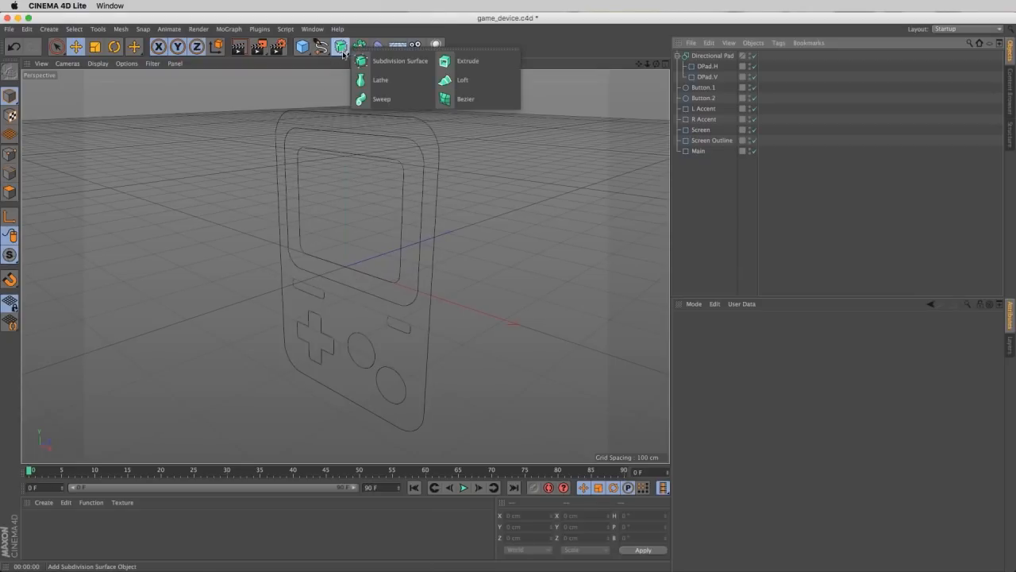
pyautogui.click(499, 61)
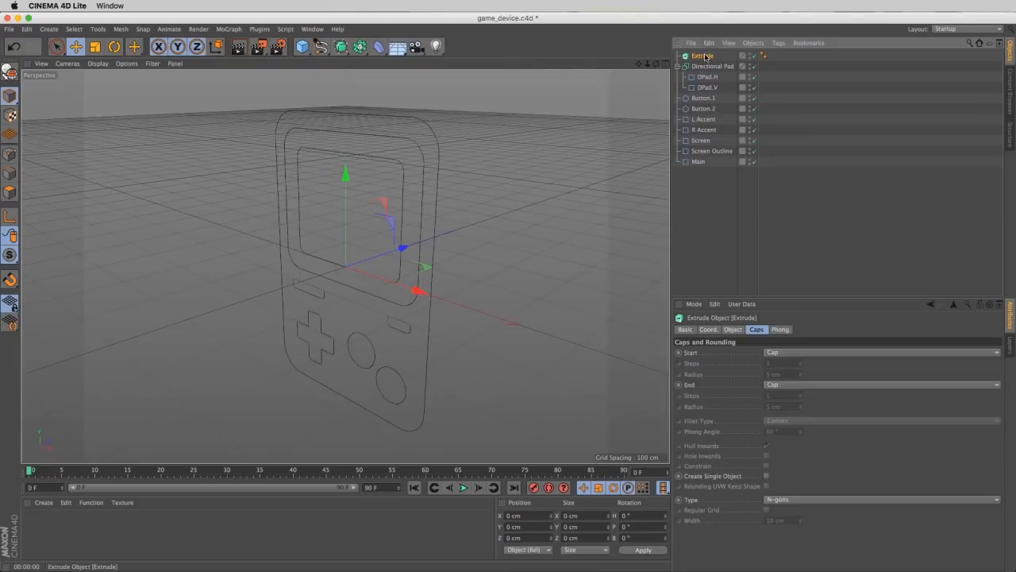
pyautogui.click(697, 163)
pyautogui.moveTo(696, 165); pyautogui.dragTo(710, 59)
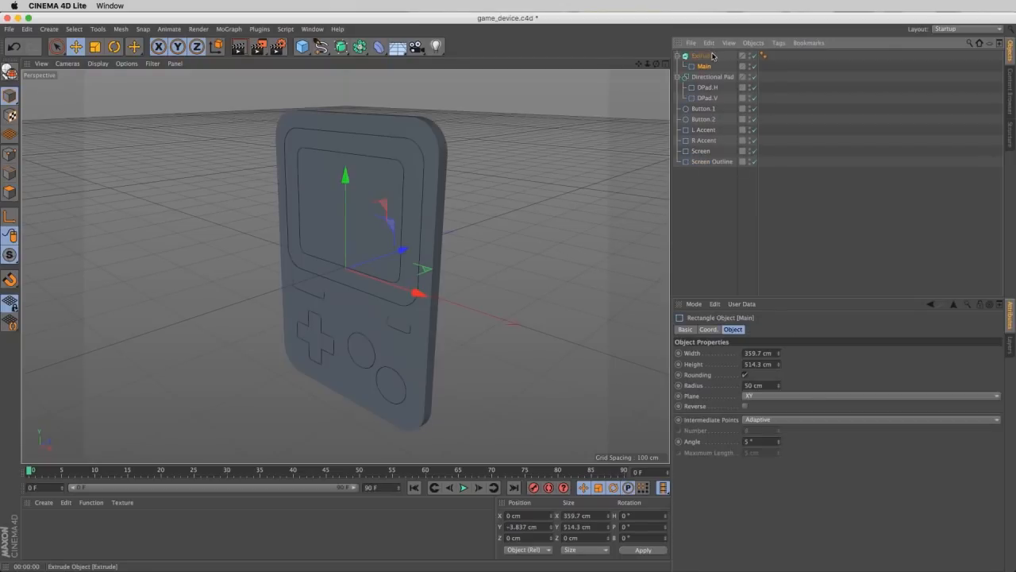
# - Set the body Extrude's Z movement to 100 cm to thicken the device
pyautogui.click(712, 58)
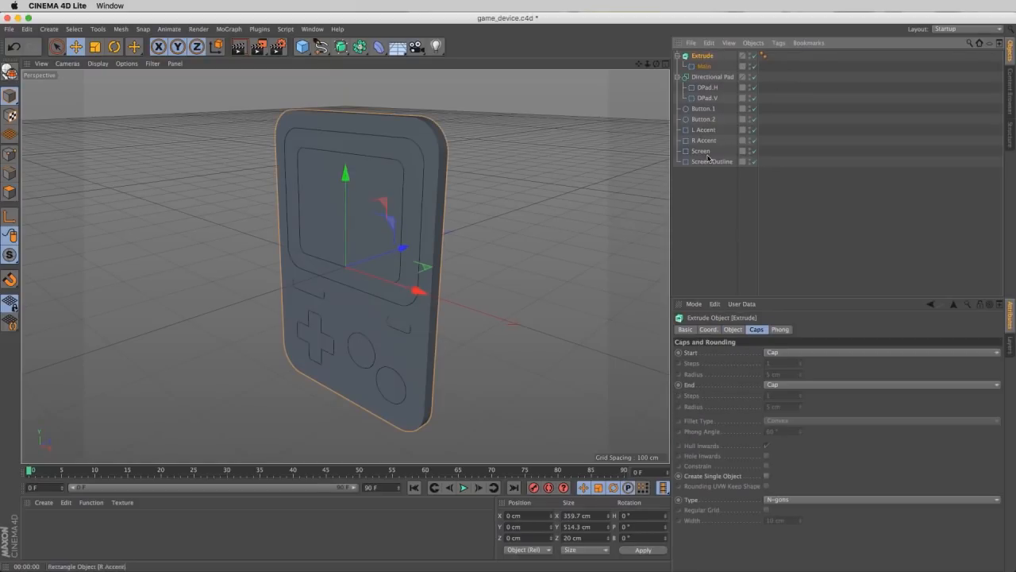
pyautogui.click(733, 330)
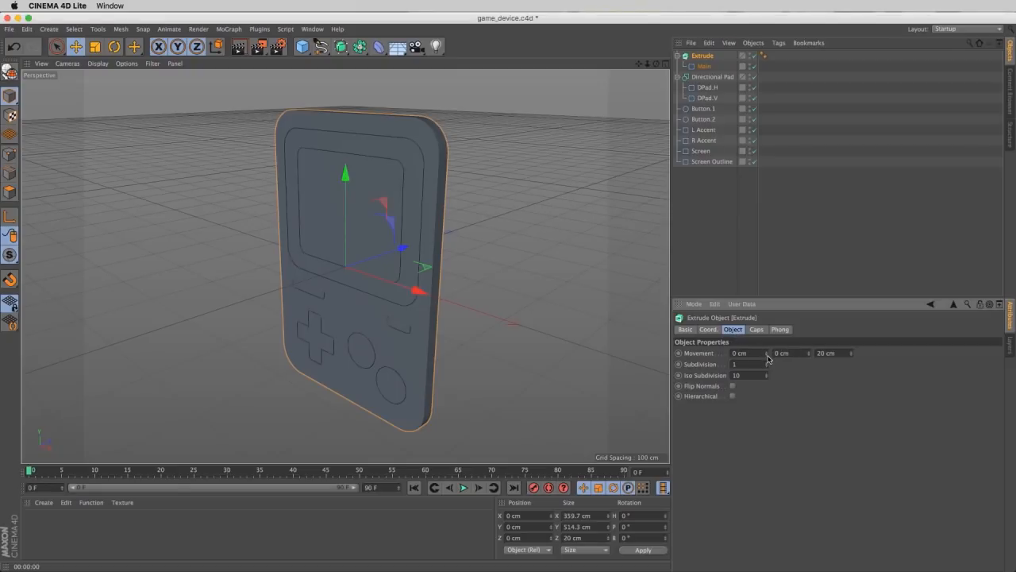
pyautogui.moveTo(752, 354); pyautogui.dragTo(728, 357)
pyautogui.moveTo(793, 353); pyautogui.dragTo(748, 357)
pyautogui.moveTo(847, 353); pyautogui.dragTo(736, 361)
pyautogui.click(845, 354)
pyautogui.moveTo(852, 354); pyautogui.dragTo(852, 311)
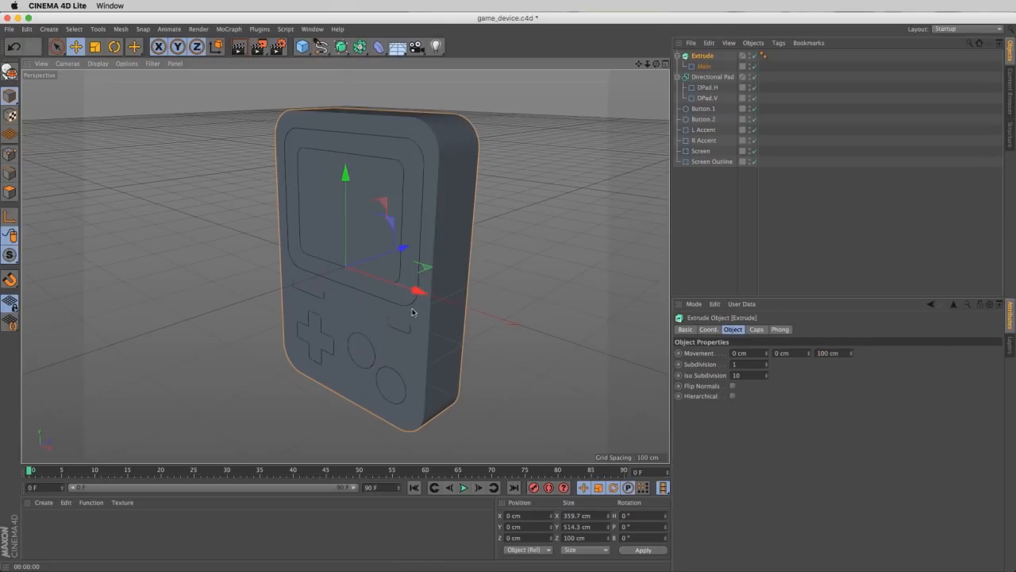
pyautogui.keyDown('alt'); pyautogui.moveTo(408, 310); pyautogui.dragTo(449, 296); pyautogui.keyUp('alt')
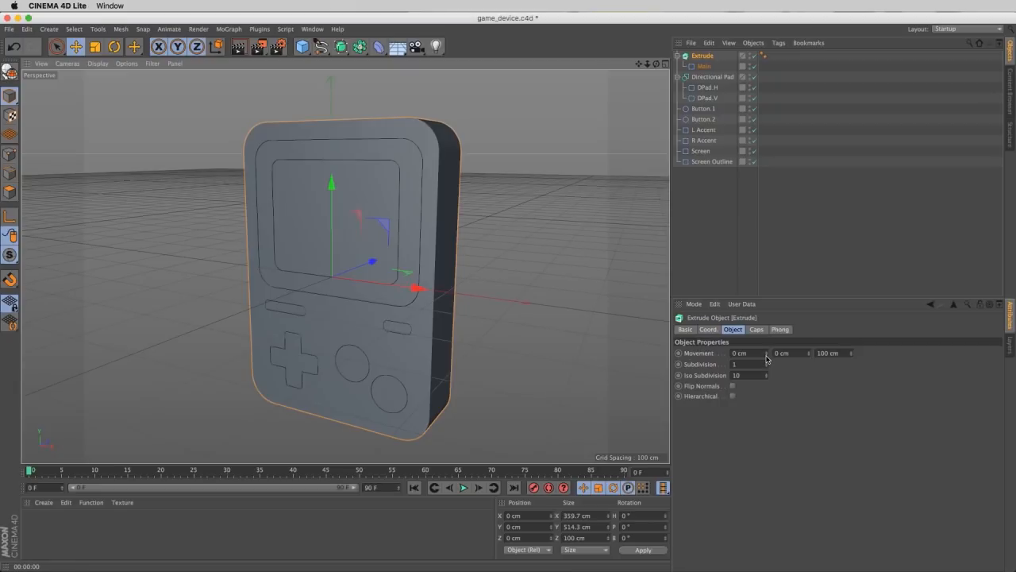
# - Try slanting the body extrusion with a movement of 65 cm in X and 53 cm in Y
pyautogui.moveTo(767, 358); pyautogui.dragTo(800, 346)
pyautogui.keyDown('alt'); pyautogui.moveTo(458, 330); pyautogui.dragTo(494, 313); pyautogui.keyUp('alt')
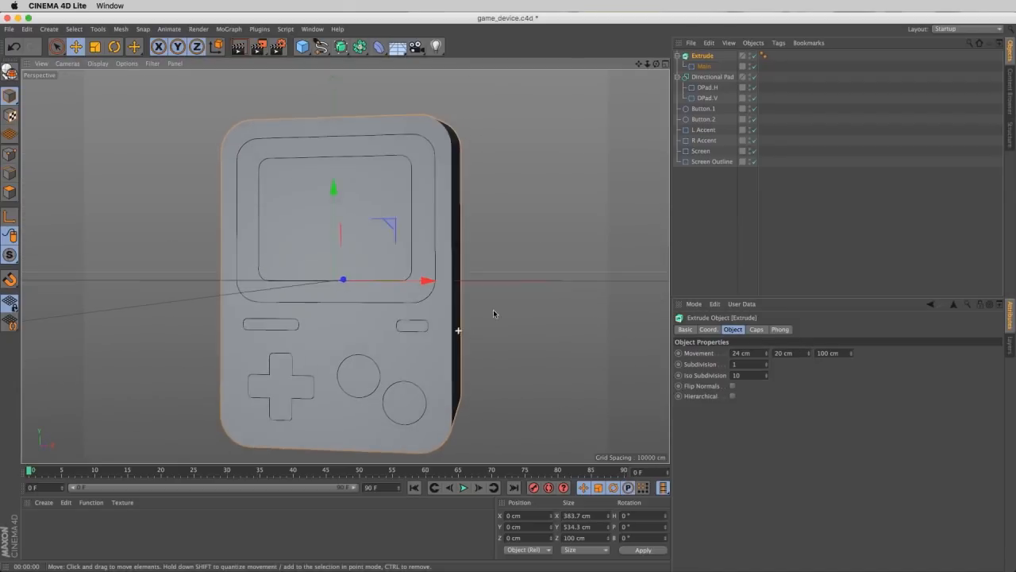
pyautogui.moveTo(767, 352); pyautogui.dragTo(765, 329)
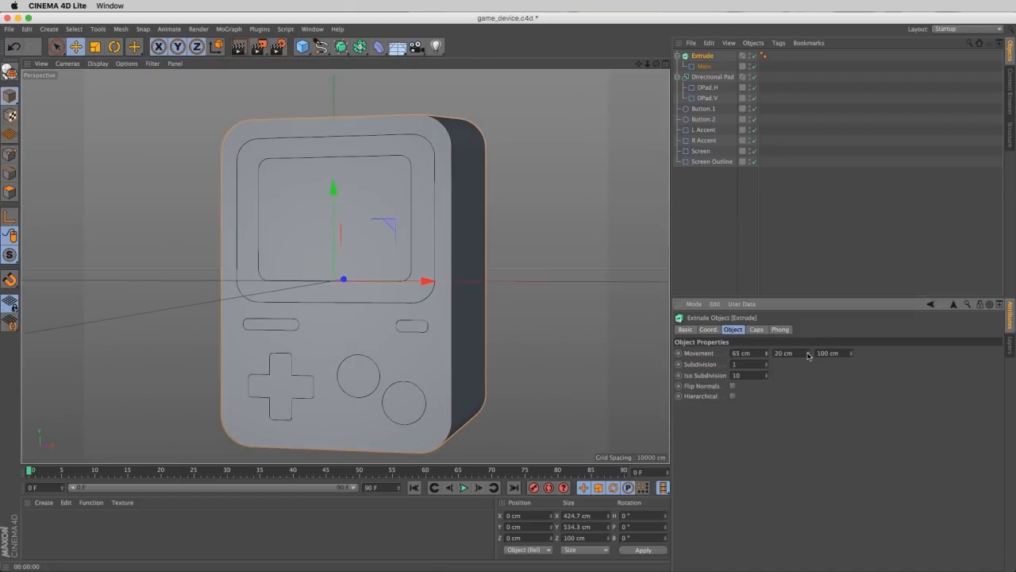
pyautogui.moveTo(809, 355); pyautogui.dragTo(805, 337)
pyautogui.keyDown('alt'); pyautogui.moveTo(471, 306); pyautogui.dragTo(426, 325); pyautogui.keyUp('alt')
# - Reset the body extrusion's X and Y movement to 0 cm
pyautogui.moveTo(753, 352); pyautogui.dragTo(378, 402)
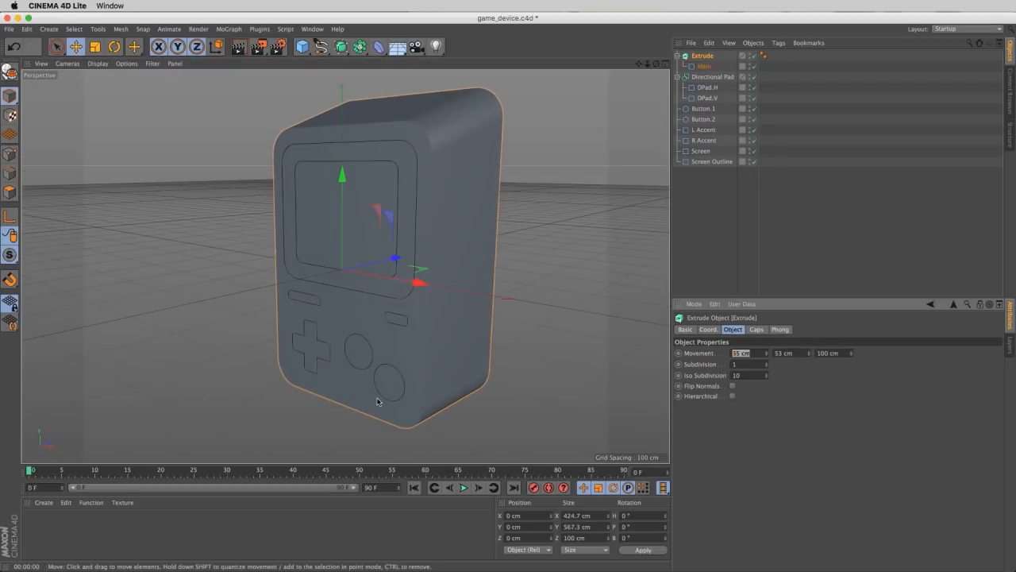
pyautogui.write('0')
pyautogui.press('Tab')
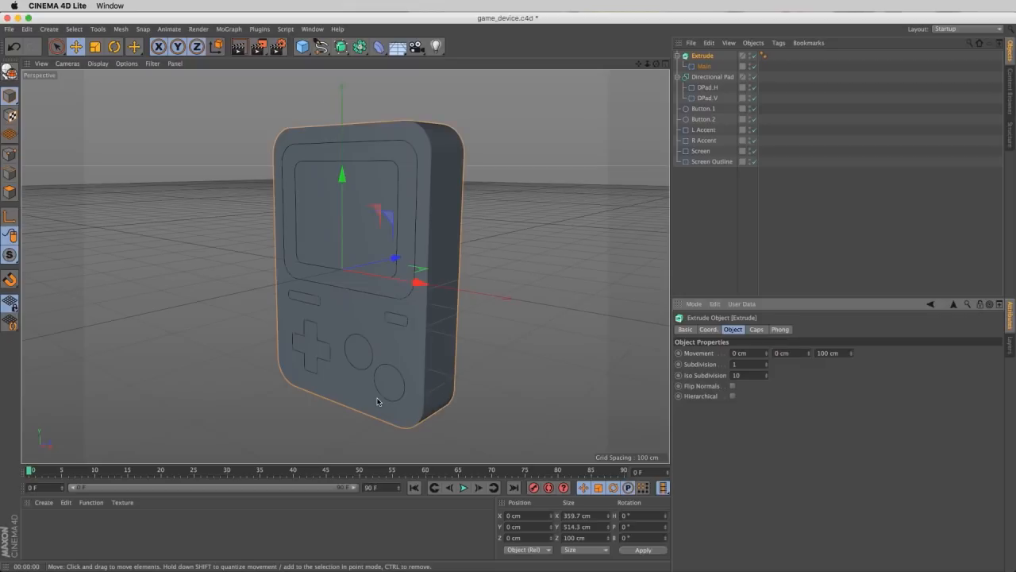
# - Set both the start and end caps of the body Extrude to Fillet Cap
pyautogui.click(757, 329)
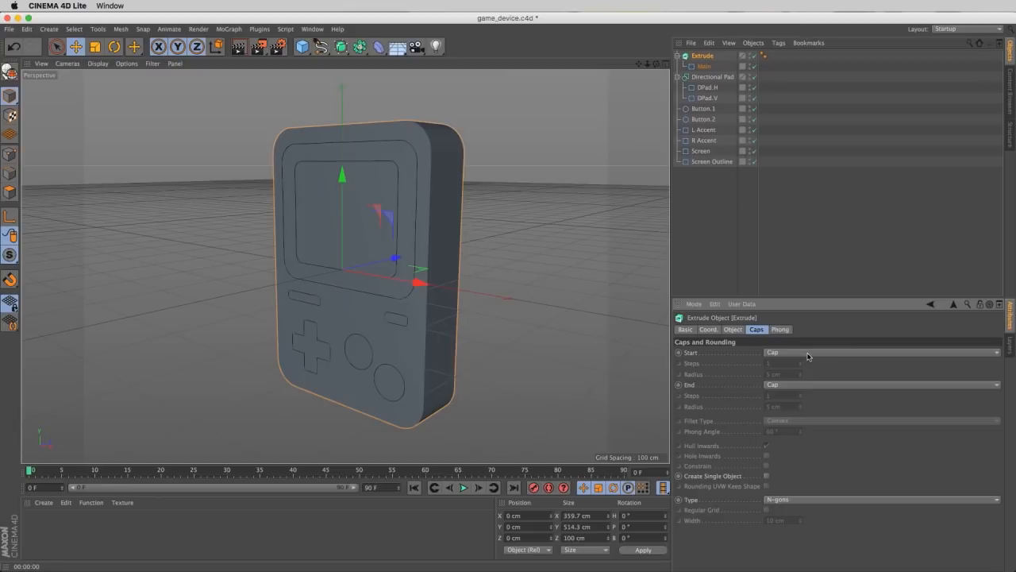
pyautogui.click(809, 352)
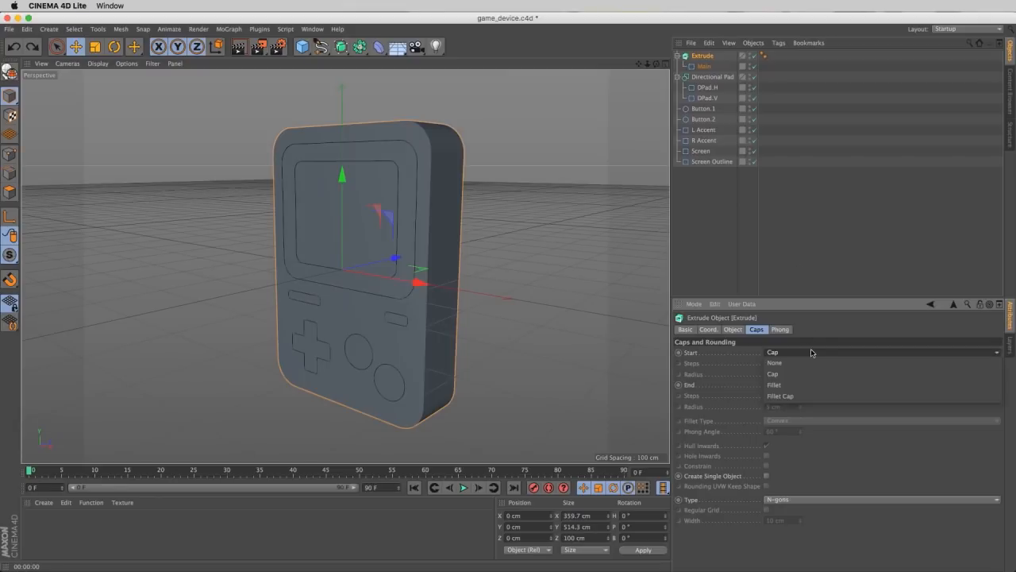
pyautogui.click(812, 395)
pyautogui.click(818, 385)
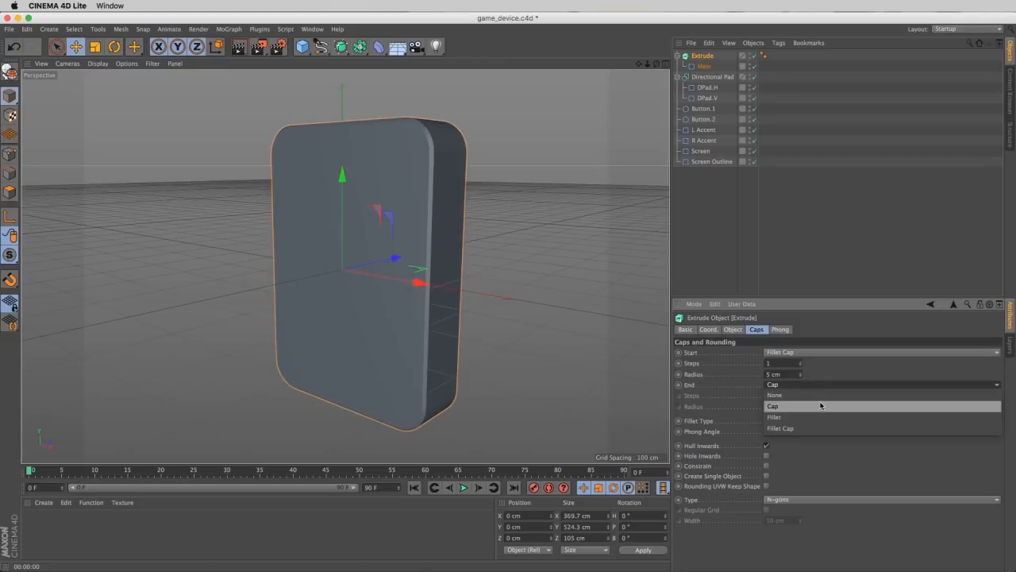
pyautogui.click(828, 427)
pyautogui.moveTo(492, 139)
pyautogui.keyDown('alt'); pyautogui.mouseDown()
pyautogui.moveTo(431, 139)
pyautogui.moveTo(491, 129)
pyautogui.mouseUp(); pyautogui.keyUp('alt')
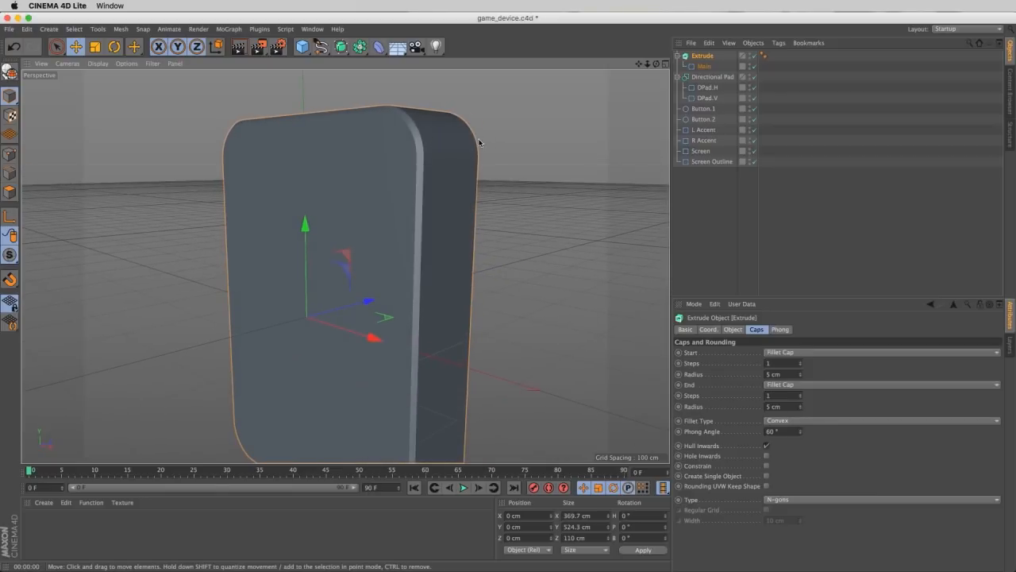
pyautogui.keyDown('alt'); pyautogui.moveTo(415, 112); pyautogui.dragTo(429, 140); pyautogui.keyUp('alt')
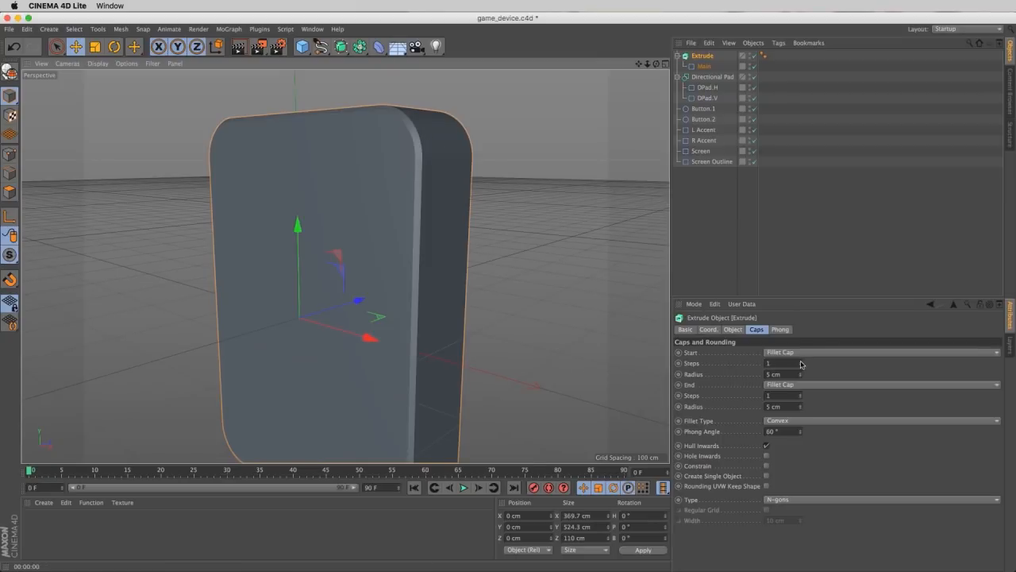
# - Set the fillet steps of both the start and end caps on the body Extrude to 5 for smoother rounded edges
pyautogui.moveTo(799, 363); pyautogui.dragTo(801, 365)
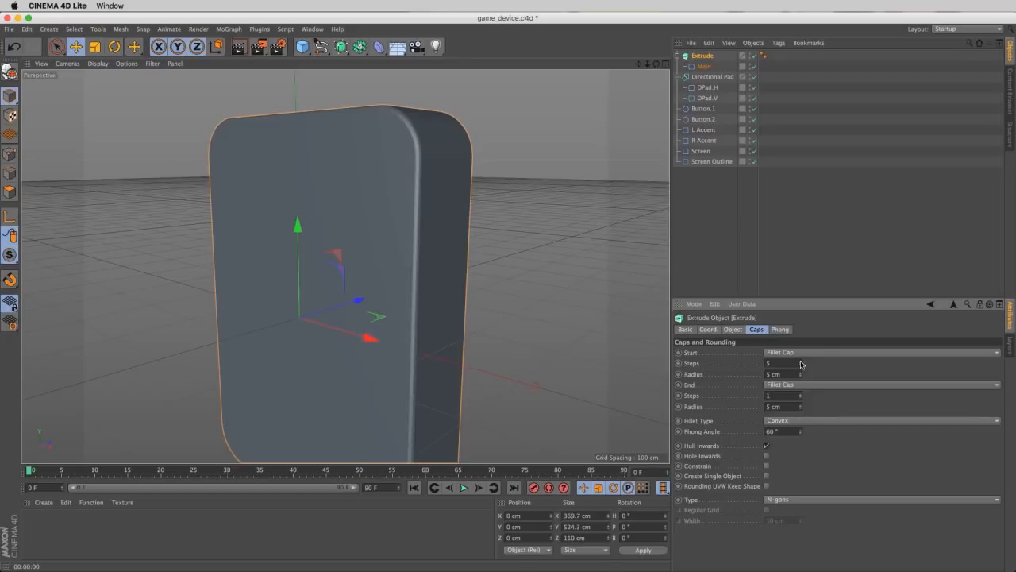
pyautogui.keyDown('alt'); pyautogui.moveTo(414, 141); pyautogui.dragTo(389, 144); pyautogui.keyUp('alt')
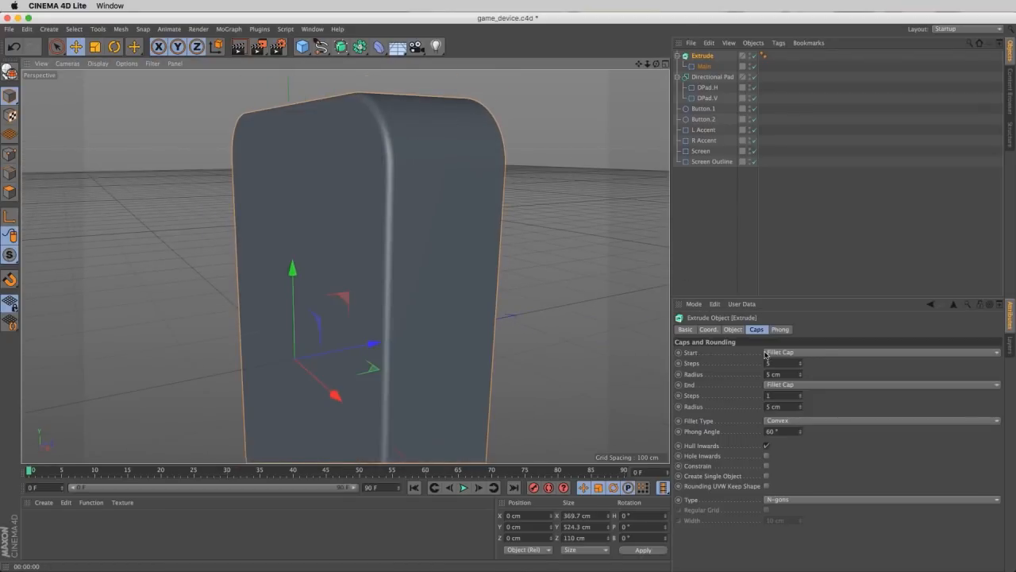
pyautogui.keyDown('alt'); pyautogui.moveTo(490, 227); pyautogui.dragTo(481, 193); pyautogui.keyUp('alt')
pyautogui.click(801, 394)
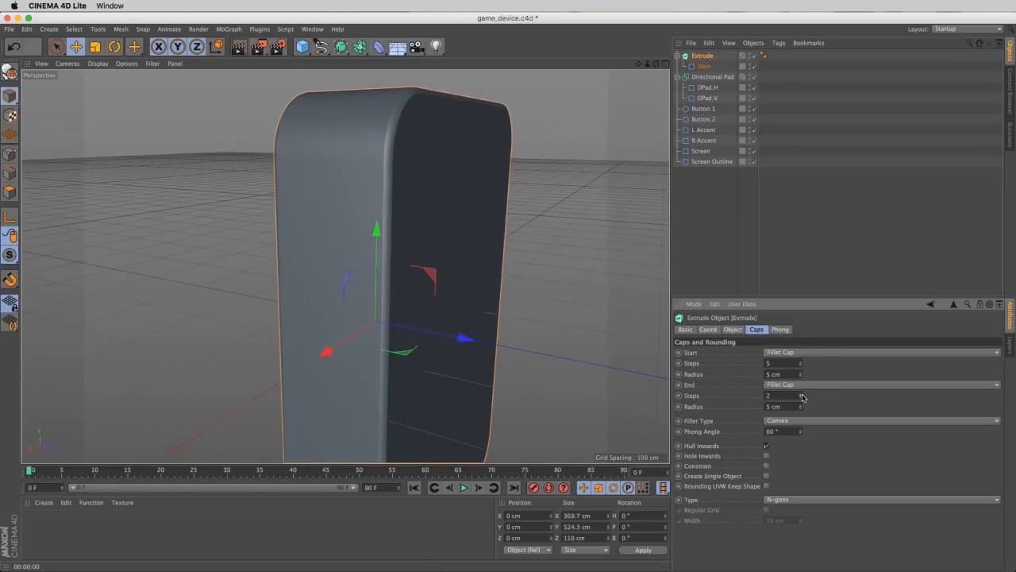
pyautogui.click(801, 395)
pyautogui.click(801, 395)
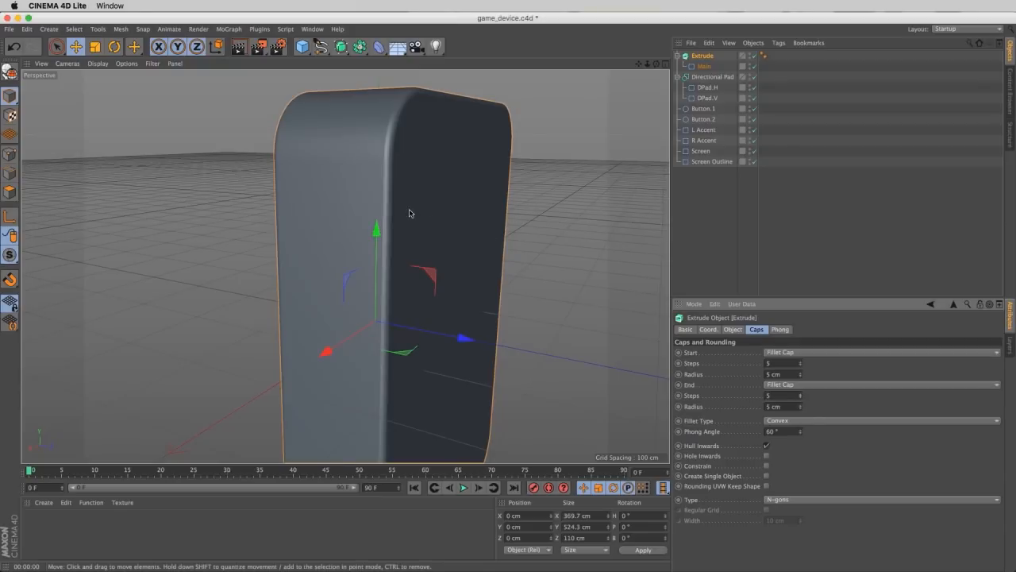
pyautogui.keyDown('alt'); pyautogui.moveTo(410, 215); pyautogui.dragTo(435, 295); pyautogui.keyUp('alt')
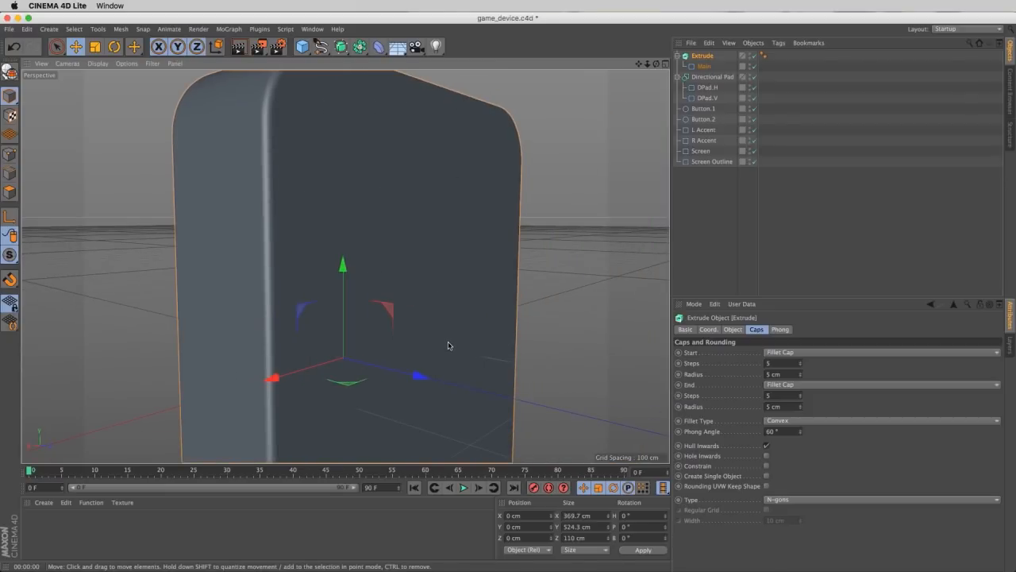
pyautogui.keyDown('alt'); pyautogui.moveTo(271, 226); pyautogui.dragTo(329, 233); pyautogui.keyUp('alt')
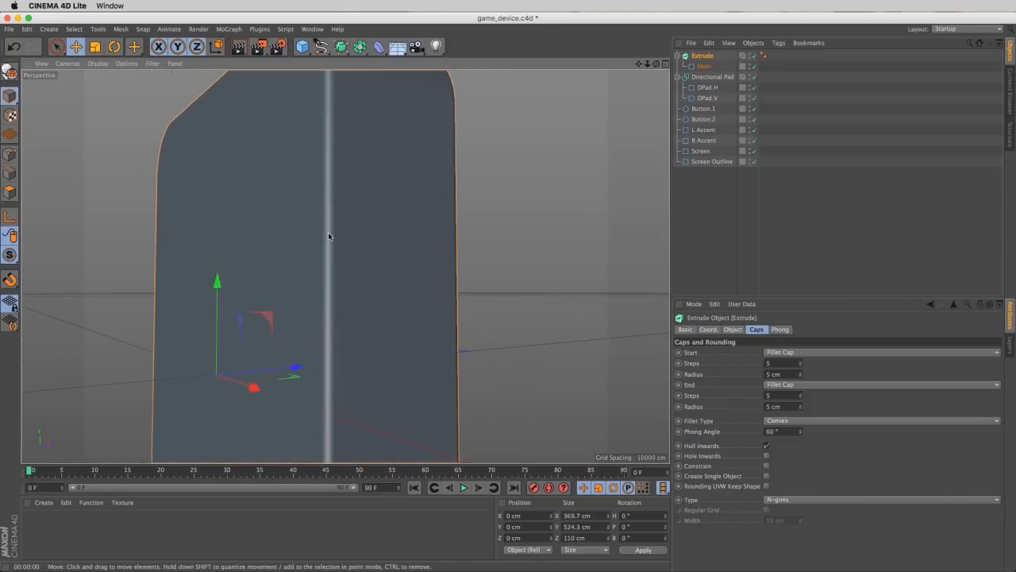
# - Change both the start and end caps of the body Extrude to plain Cap
pyautogui.click(784, 352)
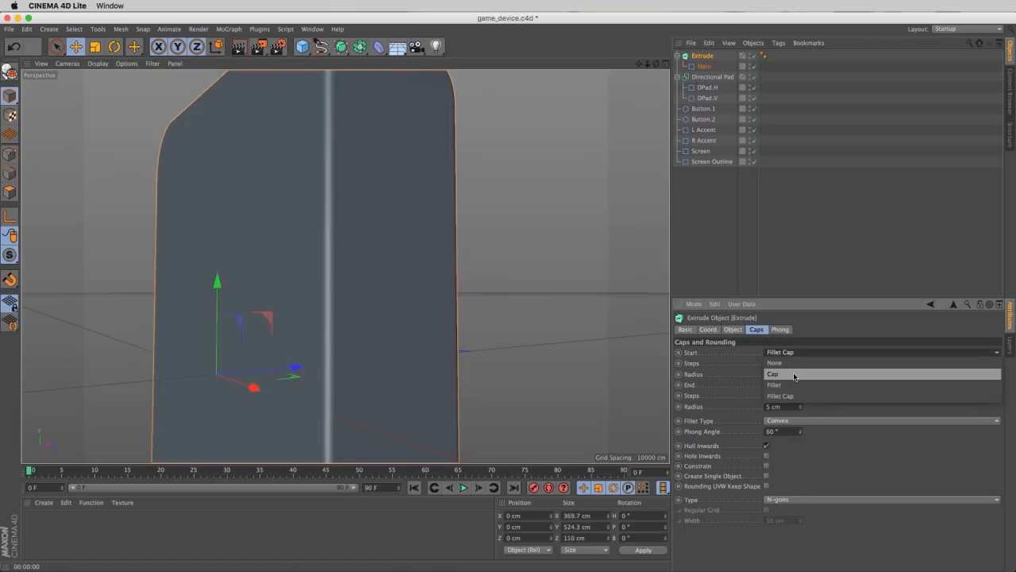
pyautogui.click(793, 378)
pyautogui.click(792, 385)
pyautogui.click(794, 402)
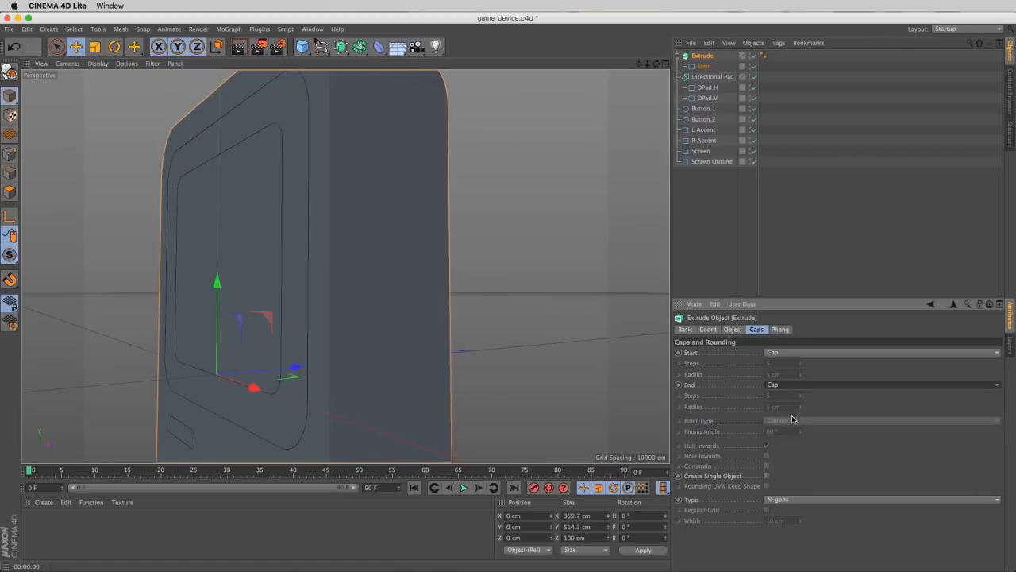
pyautogui.keyDown('alt'); pyautogui.moveTo(391, 253); pyautogui.dragTo(345, 340, button='right'); pyautogui.keyUp('alt')
pyautogui.keyDown('alt'); pyautogui.moveTo(345, 340); pyautogui.dragTo(363, 386); pyautogui.keyUp('alt')
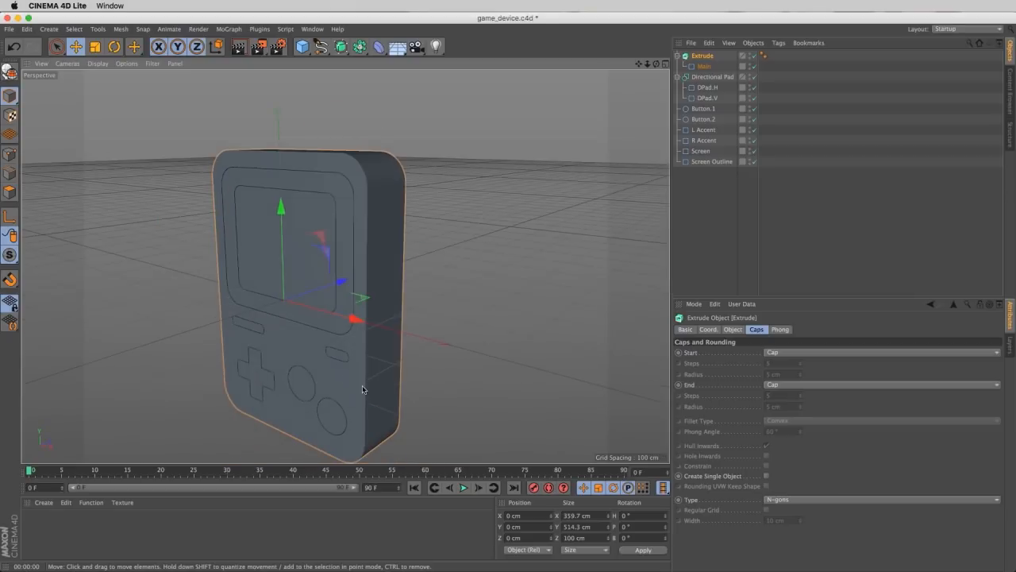
pyautogui.keyDown('alt'); pyautogui.moveTo(365, 381); pyautogui.dragTo(404, 353, button='middle'); pyautogui.keyUp('alt')
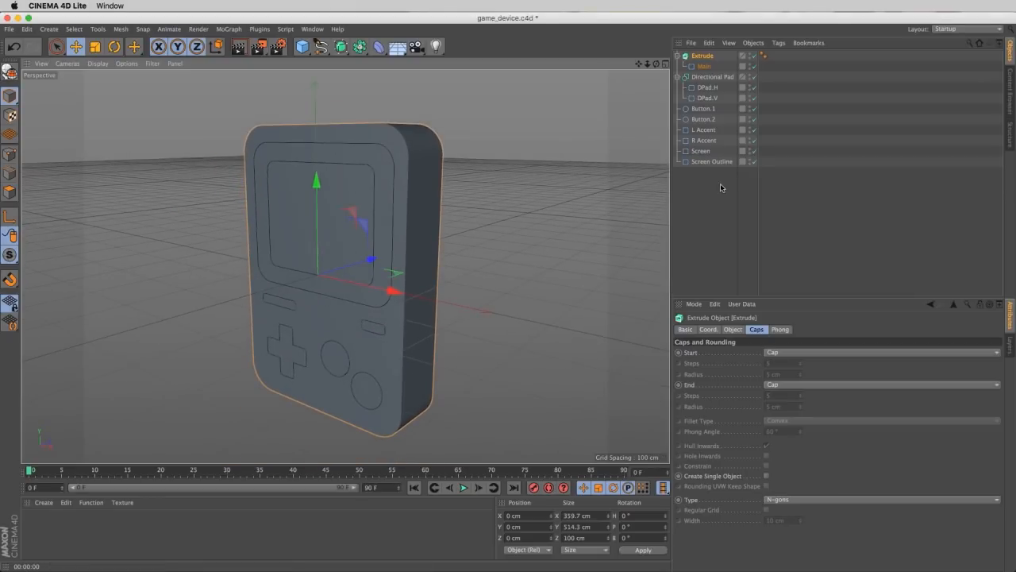
# - Nest all the remaining splines and the Directional Pad under the Extrude object and enable its Hierarchical option
pyautogui.moveTo(708, 194); pyautogui.dragTo(707, 63)
pyautogui.click(707, 57)
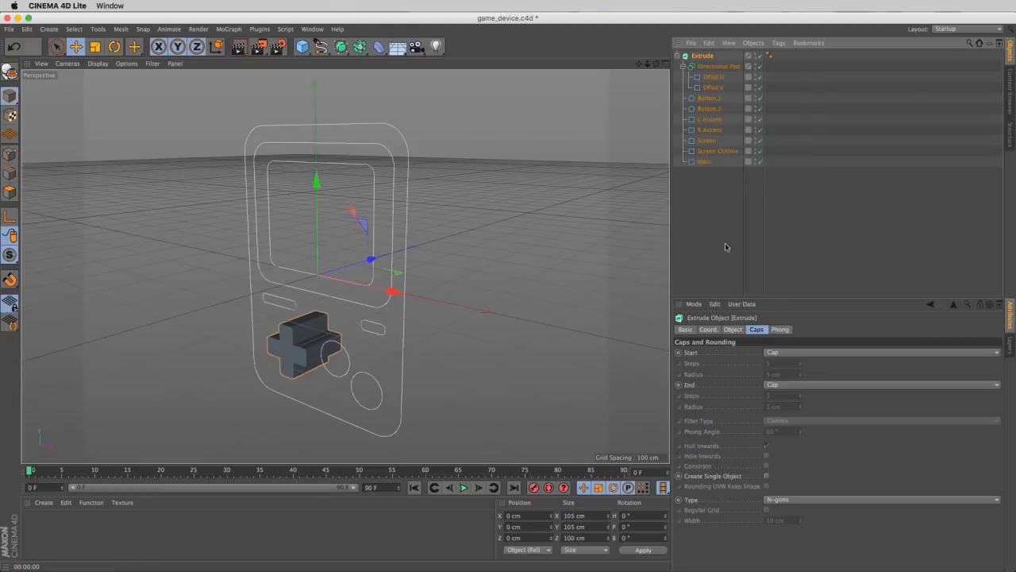
pyautogui.click(733, 329)
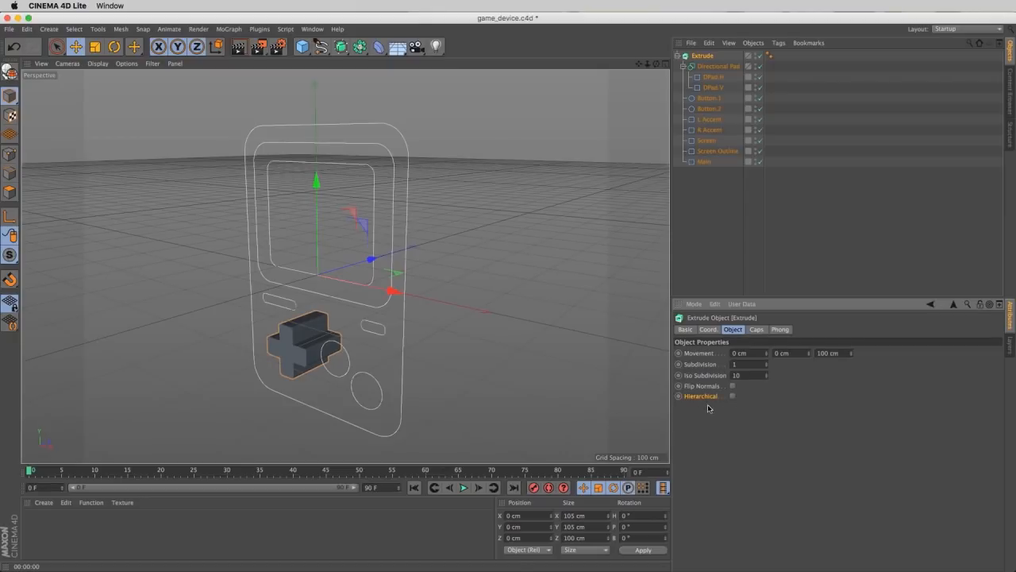
pyautogui.click(733, 396)
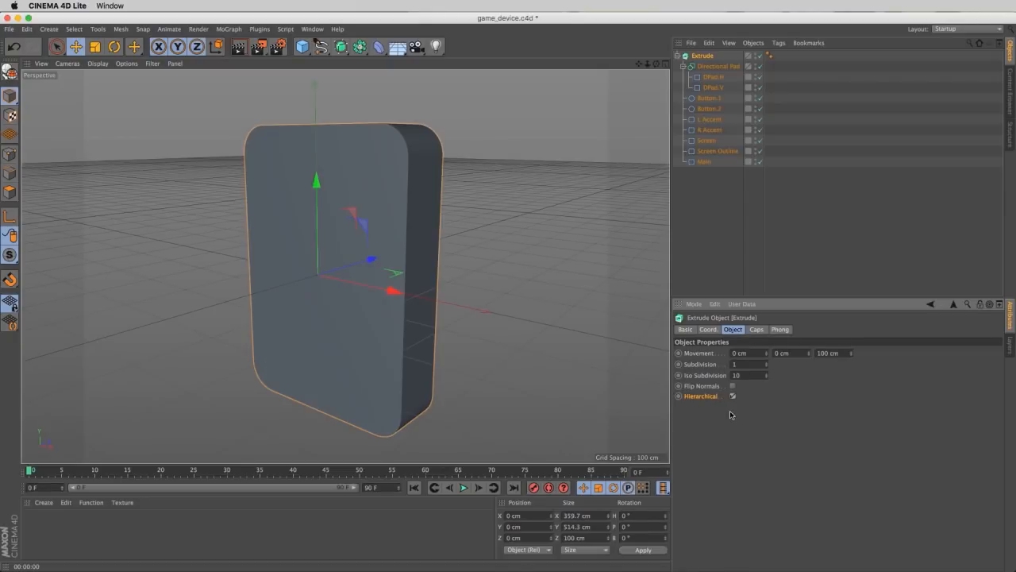
# - Select all the splines under the Extrude and check their shared Z position
pyautogui.moveTo(696, 190); pyautogui.dragTo(706, 76)
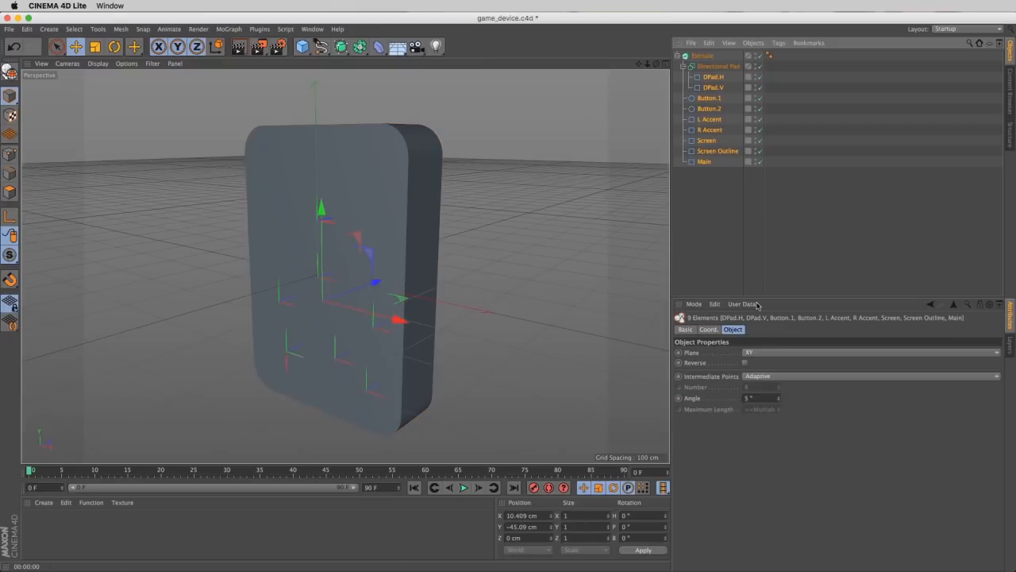
pyautogui.click(708, 328)
pyautogui.moveTo(727, 378); pyautogui.dragTo(686, 378)
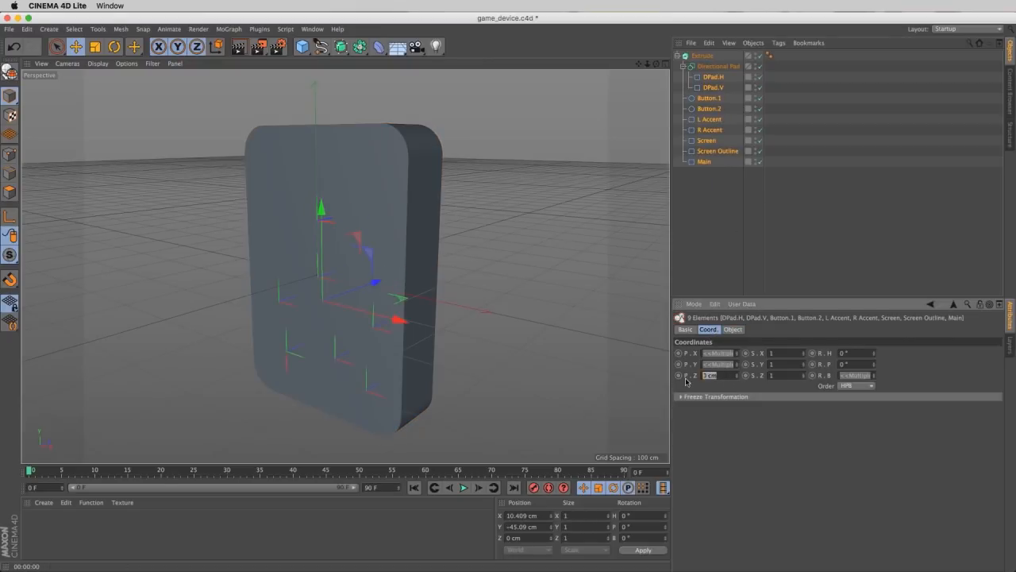
pyautogui.click(764, 270)
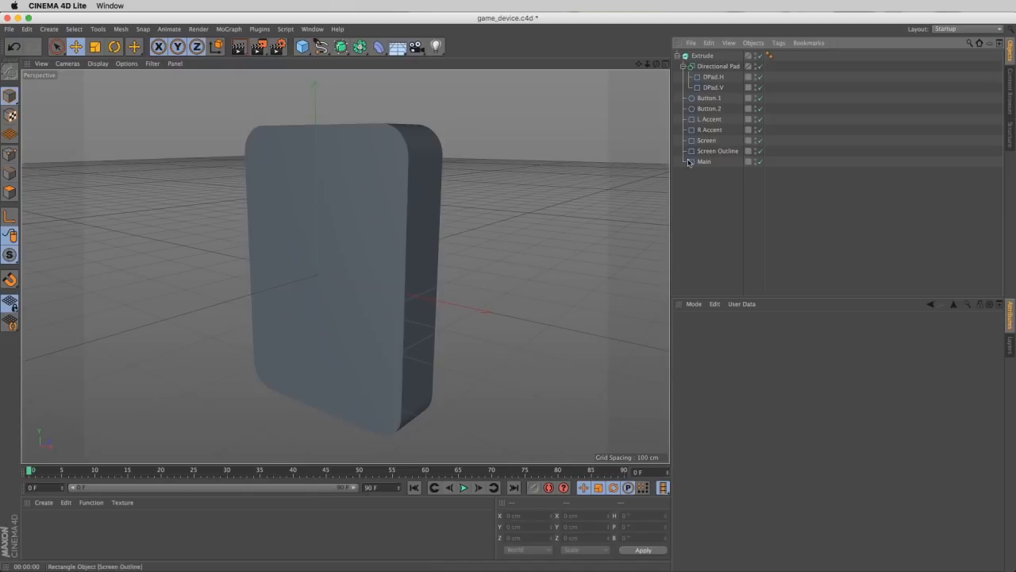
# - Move the Directional Pad out of the front face by about 14 cm along negative Z
pyautogui.click(711, 67)
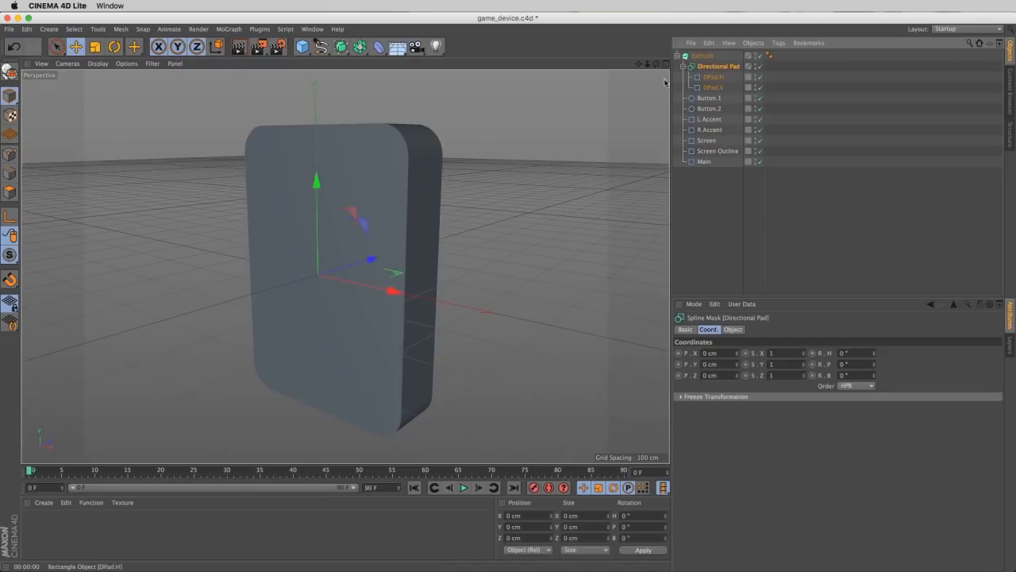
pyautogui.moveTo(370, 262); pyautogui.dragTo(364, 265)
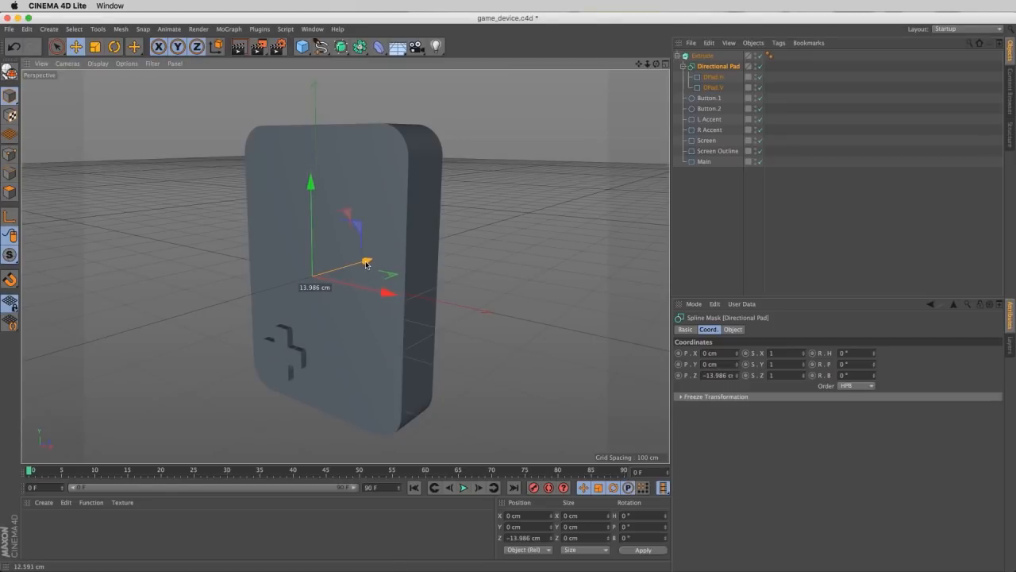
pyautogui.moveTo(329, 316)
pyautogui.keyDown('alt'); pyautogui.mouseDown()
pyautogui.moveTo(281, 317)
pyautogui.moveTo(321, 301)
pyautogui.moveTo(329, 266)
pyautogui.moveTo(336, 310)
pyautogui.moveTo(354, 306)
pyautogui.mouseUp(); pyautogui.keyUp('alt')
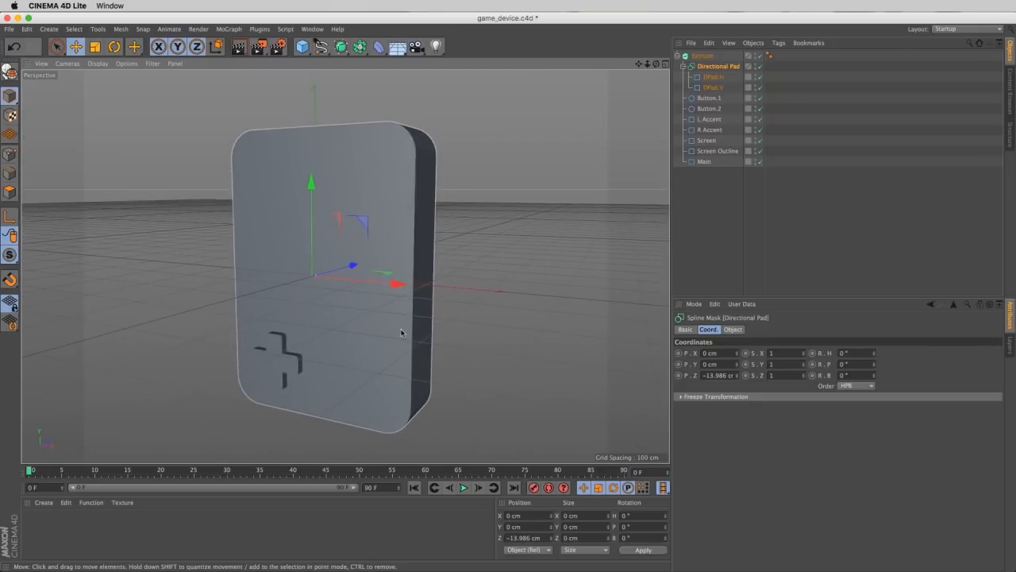
# - Make the hierarchical Extrude editable to split it into a separate Extrude object for each part
pyautogui.click(415, 363)
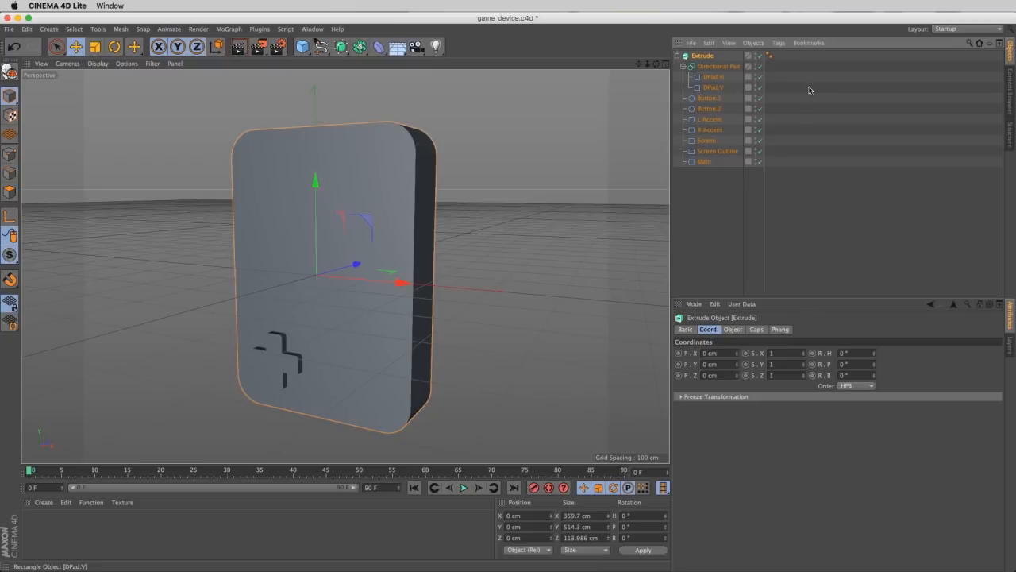
pyautogui.press('c')
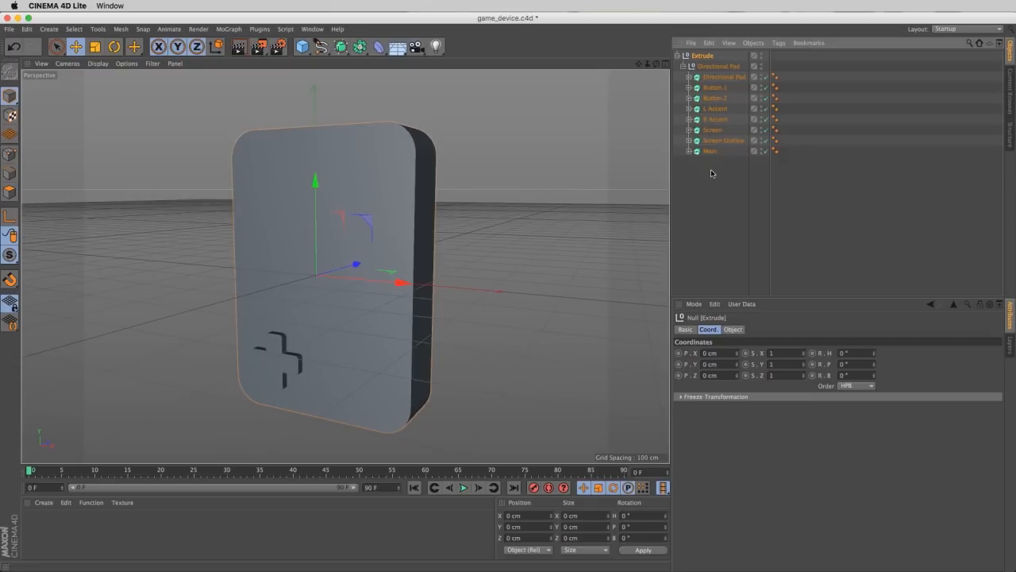
# - Move the Button.1 and Button.2 extrusions about 31 cm along negative Z and adjust their Z extrusion depth
pyautogui.click(713, 87)
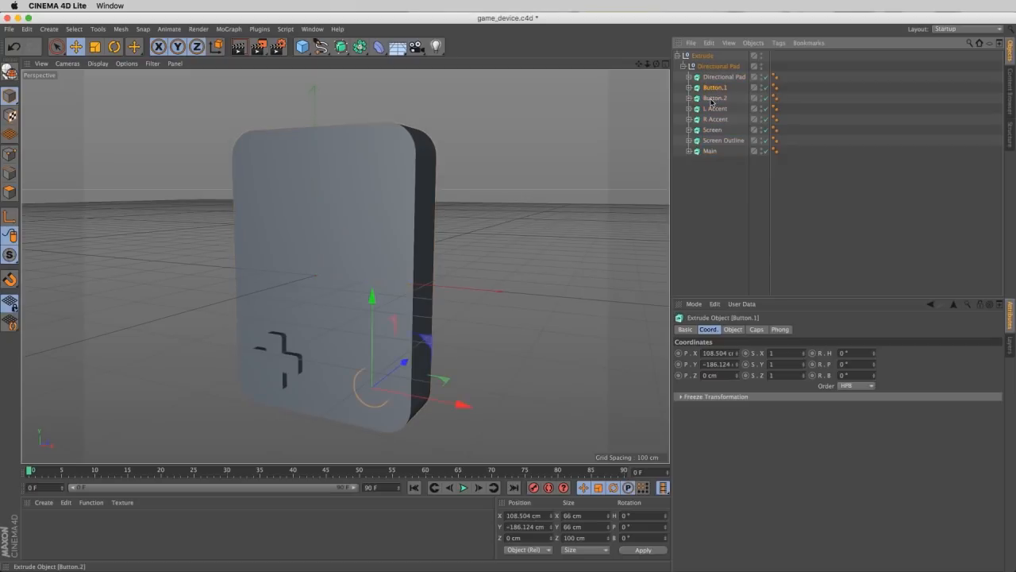
pyautogui.keyDown('shift'); pyautogui.click(712, 98); pyautogui.keyUp('shift')
pyautogui.moveTo(390, 347); pyautogui.dragTo(386, 360)
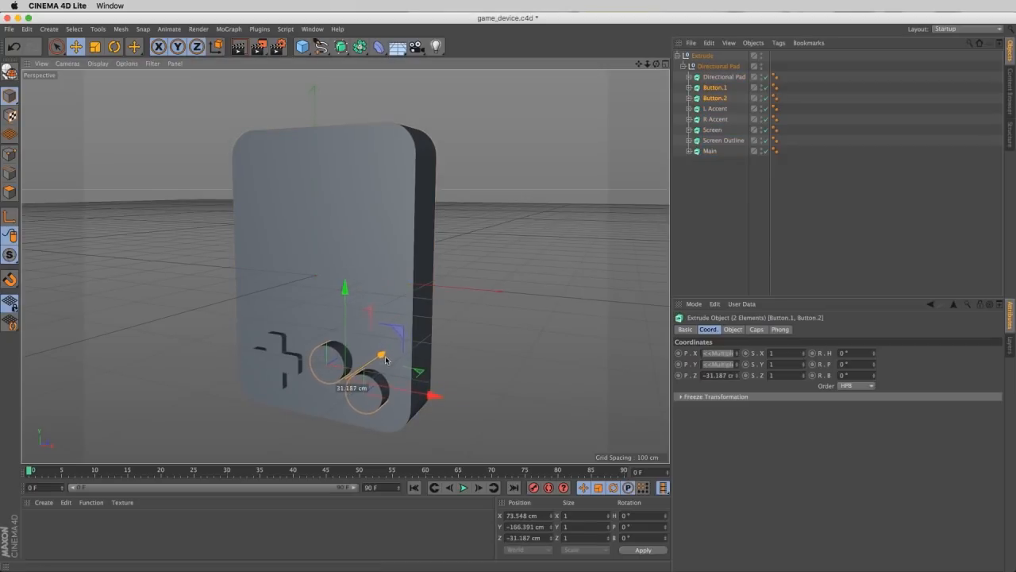
pyautogui.click(740, 330)
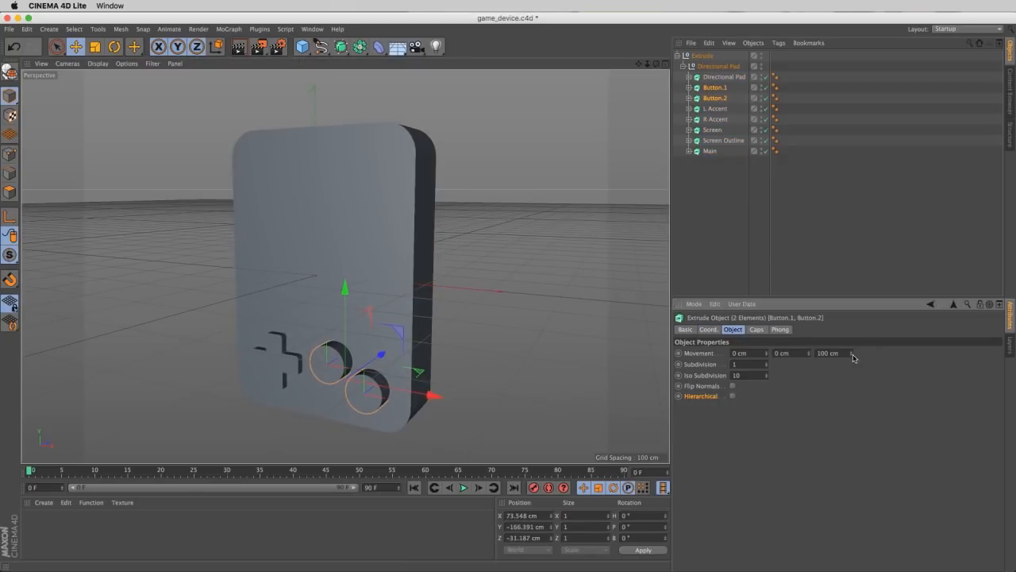
pyautogui.moveTo(853, 357); pyautogui.dragTo(868, 389)
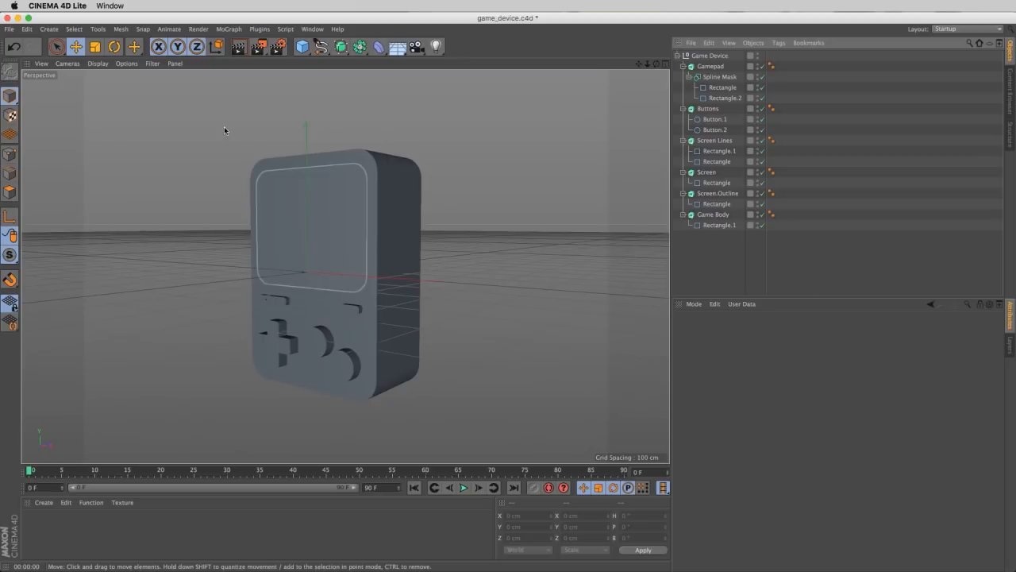
# - Switch the viewport display to Gouraud Shading (Lines)
pyautogui.click(97, 64)
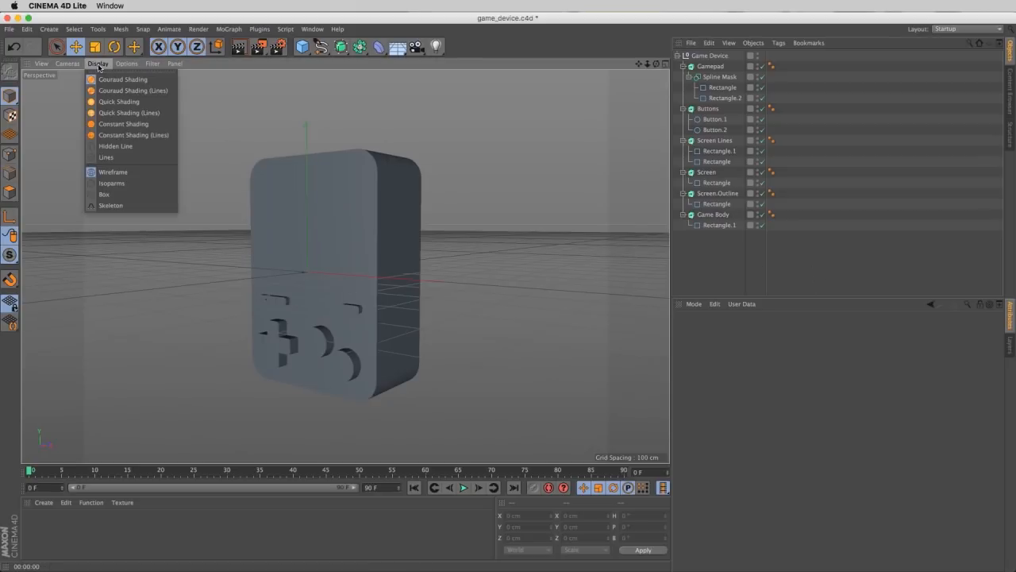
pyautogui.click(149, 93)
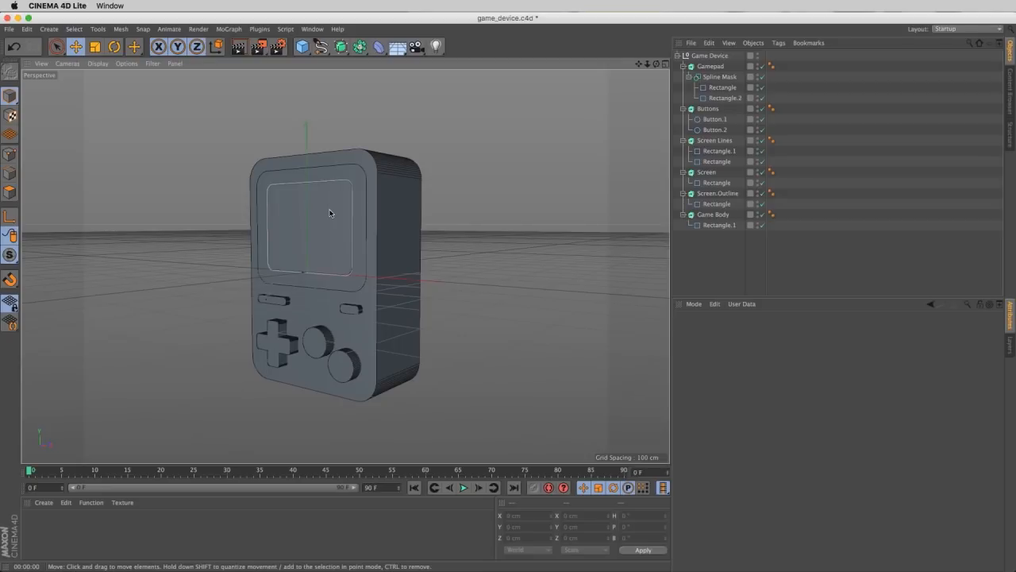
# - Apply a new default material to the Game Body and preview it with a viewport render
pyautogui.doubleClick(48, 528)
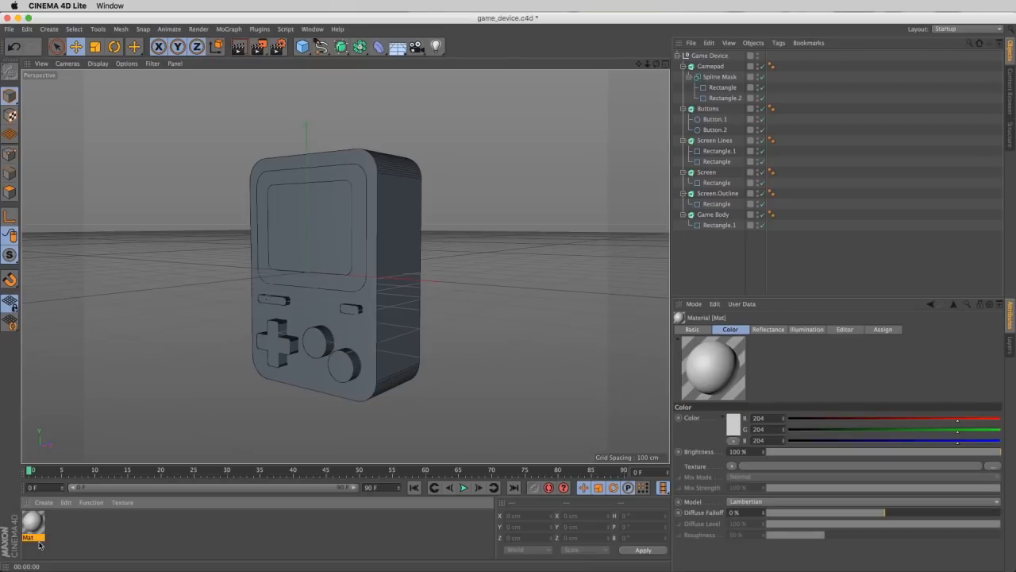
pyautogui.moveTo(30, 524); pyautogui.dragTo(727, 217)
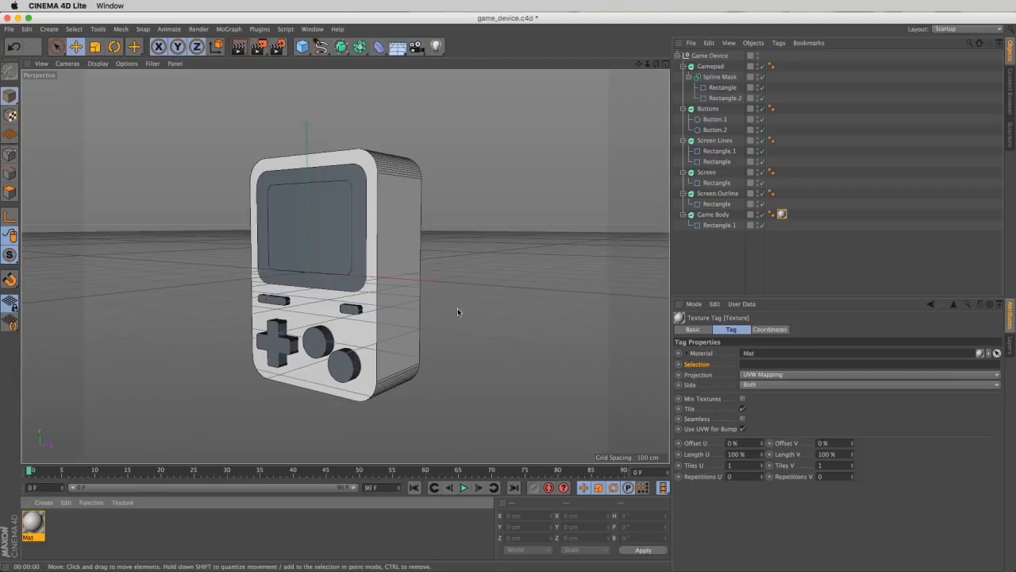
pyautogui.click(239, 48)
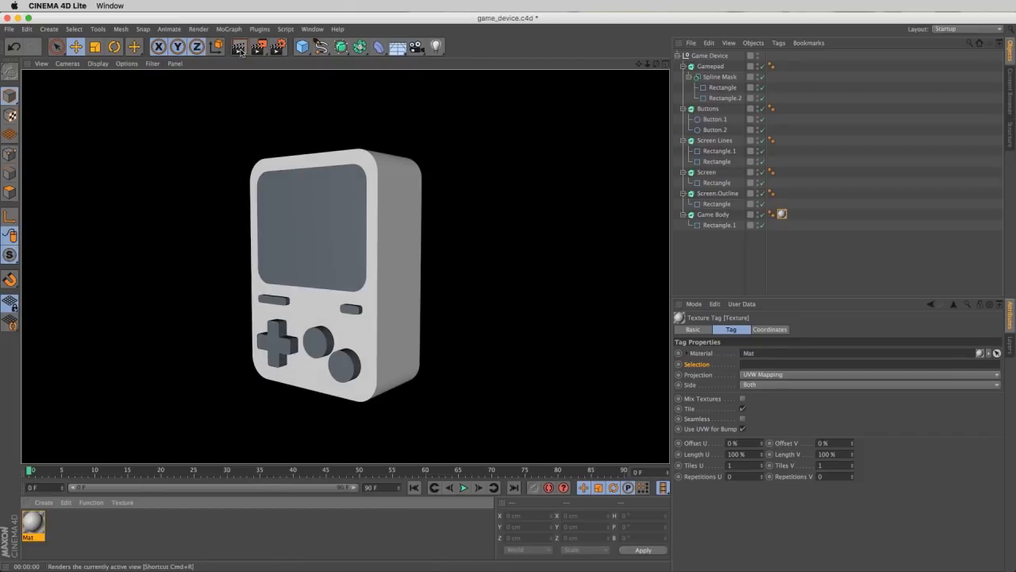
pyautogui.click(435, 387)
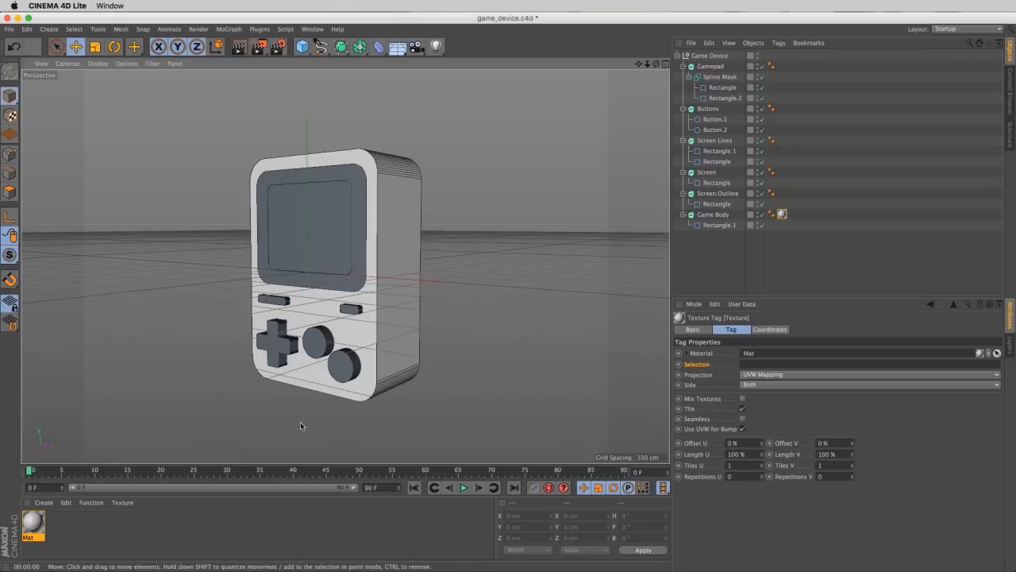
# - Disable the Color channel of the Game Body's material and open its Reflectance channel layers
pyautogui.doubleClick(36, 524)
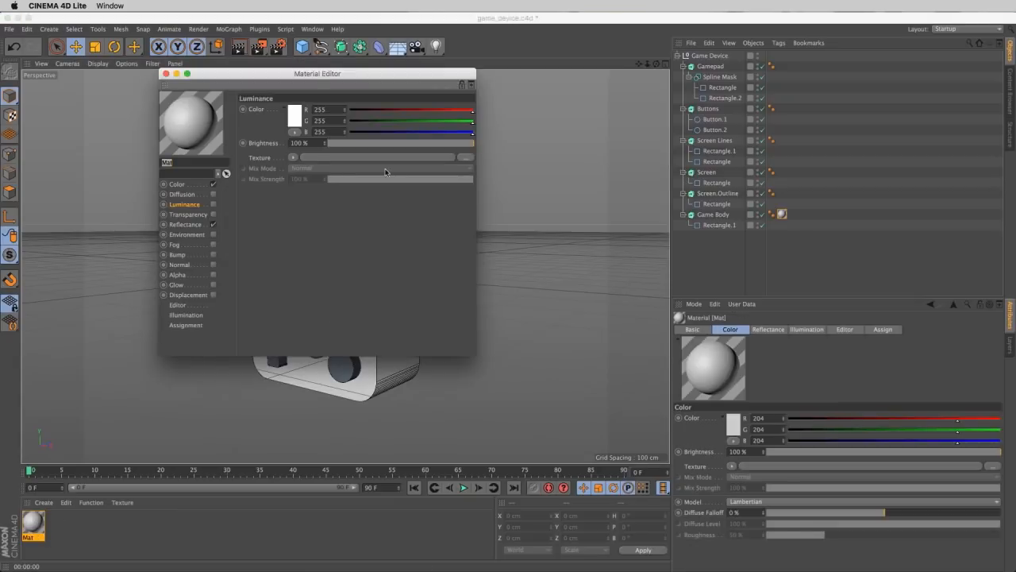
pyautogui.moveTo(288, 73); pyautogui.dragTo(597, 181)
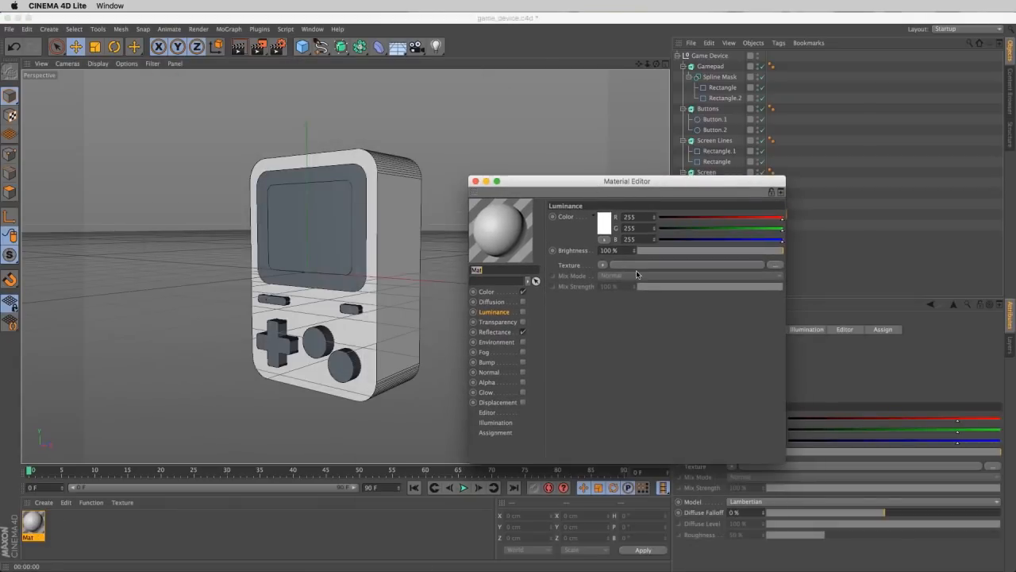
pyautogui.click(522, 292)
pyautogui.click(522, 332)
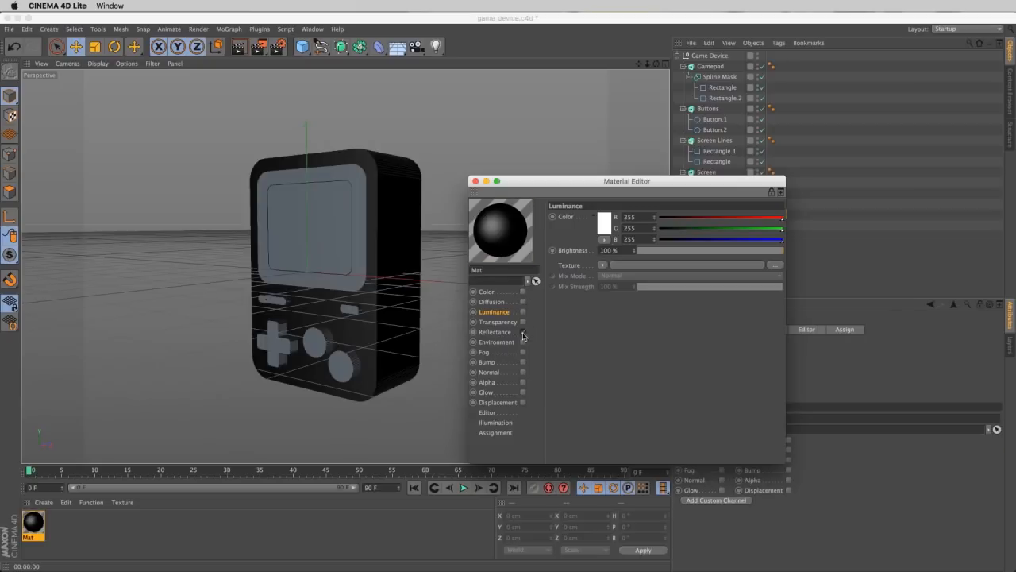
pyautogui.click(523, 333)
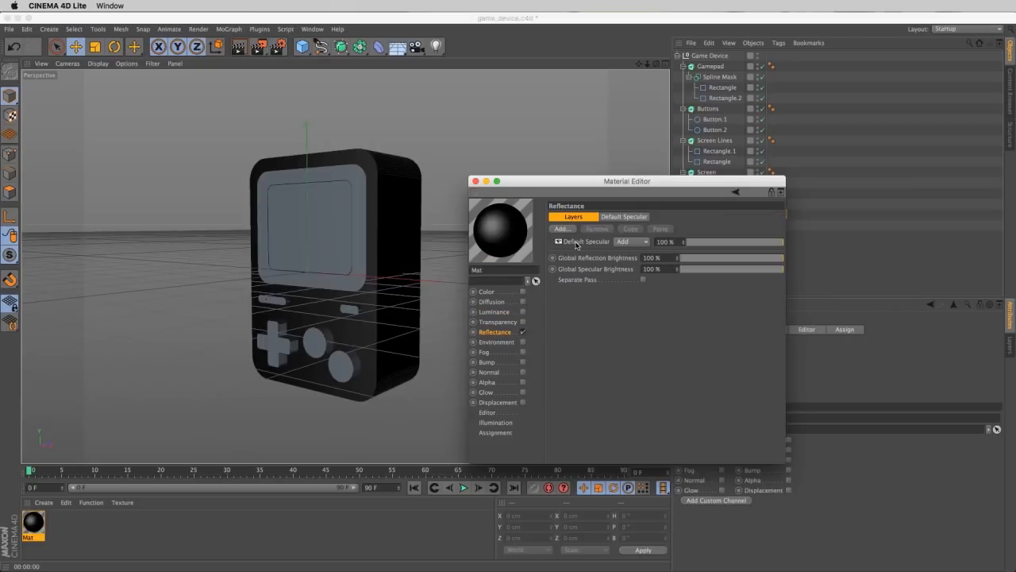
# - Disable the Game Body material's Reflectance channel, enable its Luminance channel, and preview the flat shading with a viewport render
pyautogui.click(522, 332)
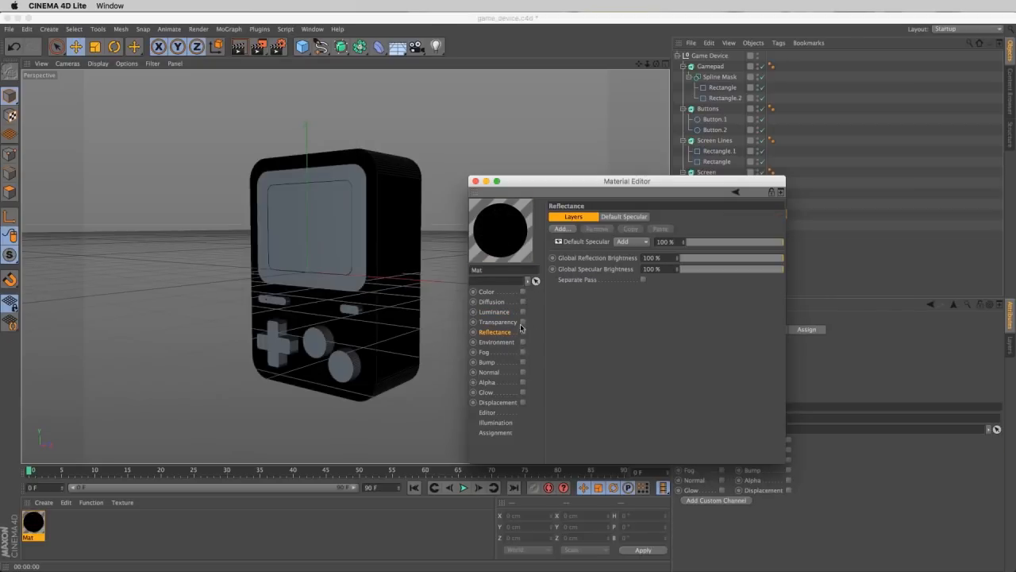
pyautogui.click(523, 311)
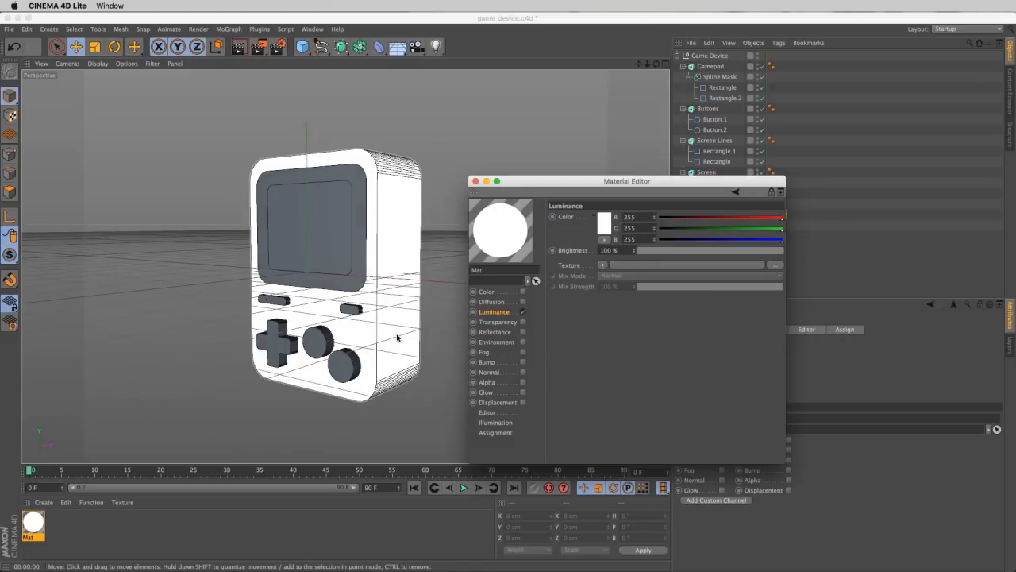
pyautogui.press('super+r')
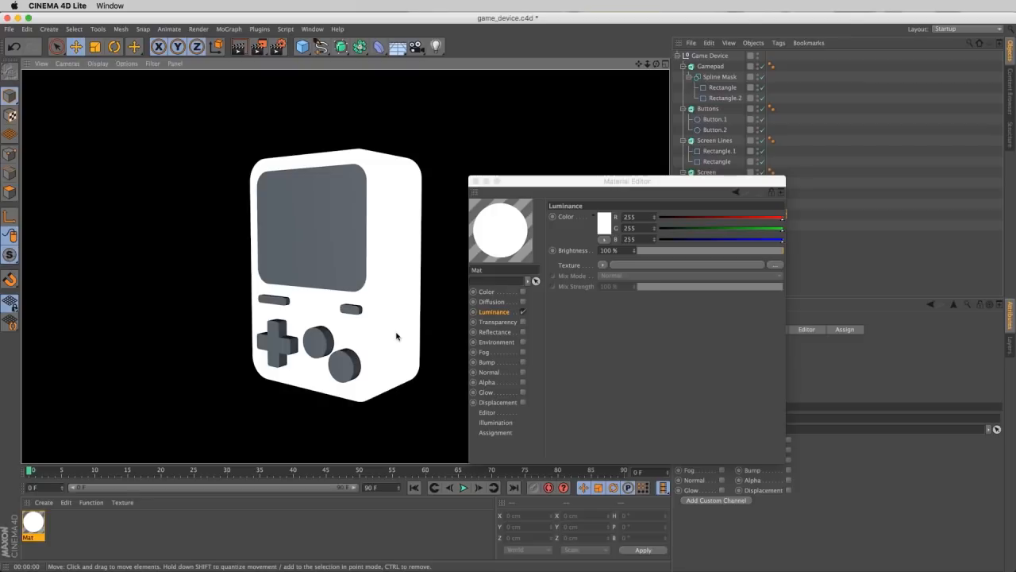
# - Set the Game Body material's luminance color to a light blue-grey of RGB 209, 220, 225 and close the material editor
pyautogui.click(605, 226)
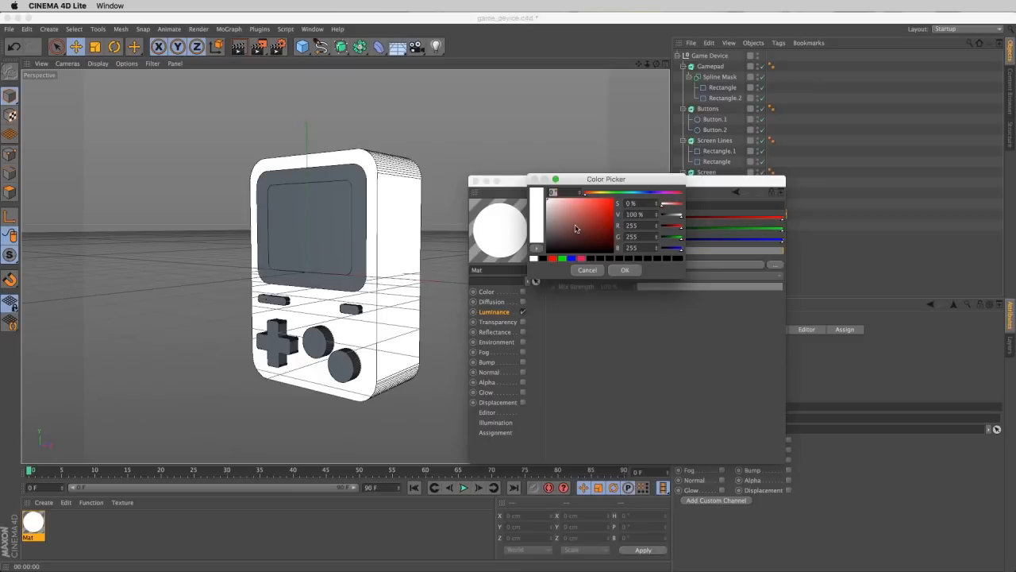
pyautogui.moveTo(557, 209); pyautogui.dragTo(548, 209)
pyautogui.moveTo(604, 193); pyautogui.dragTo(639, 193)
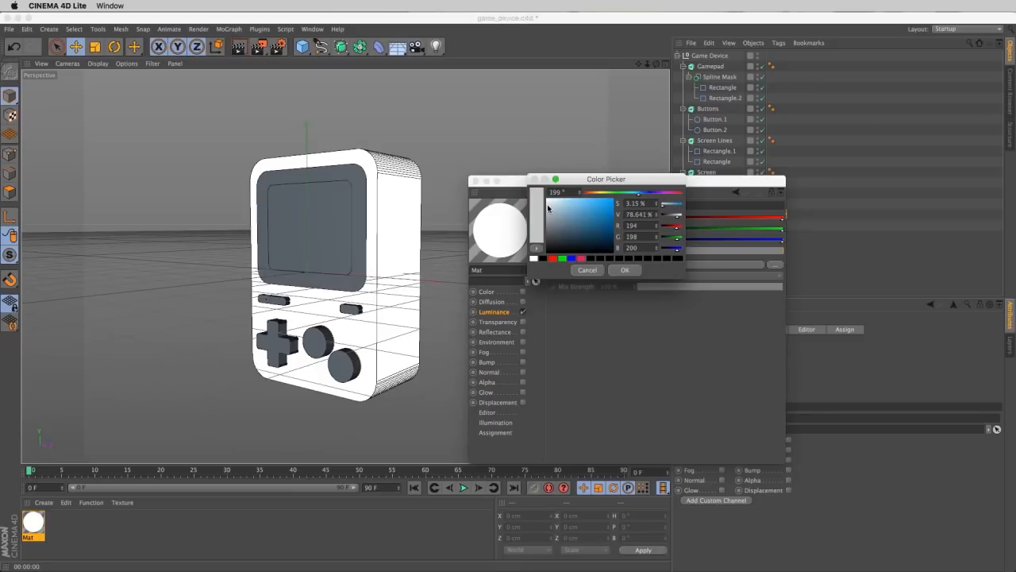
pyautogui.moveTo(548, 208); pyautogui.dragTo(551, 204)
pyautogui.click(624, 270)
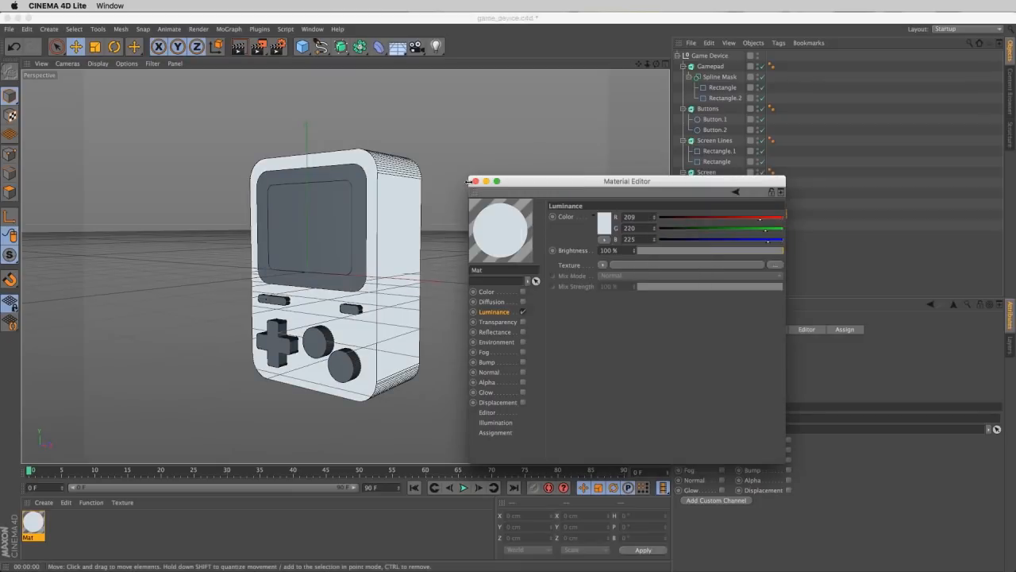
pyautogui.click(475, 181)
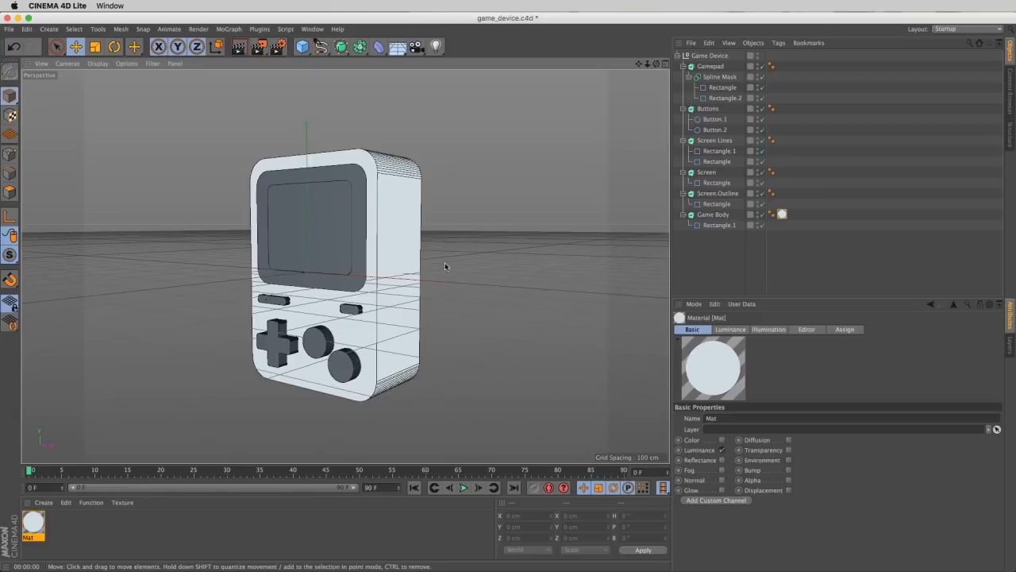
# - Restrict the Game Body's texture tag to the front cap by setting its selection to C1
pyautogui.click(782, 214)
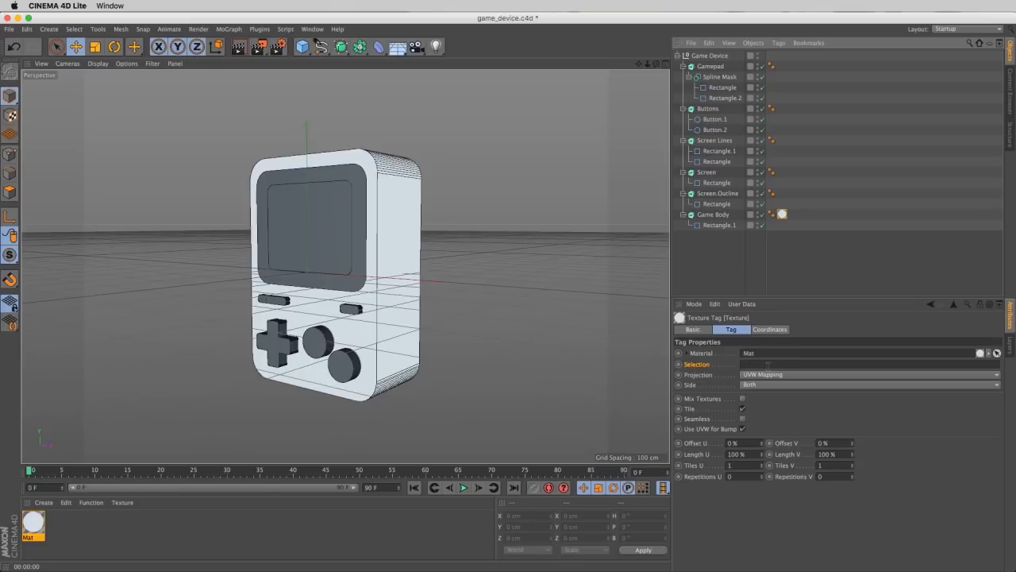
pyautogui.click(767, 364)
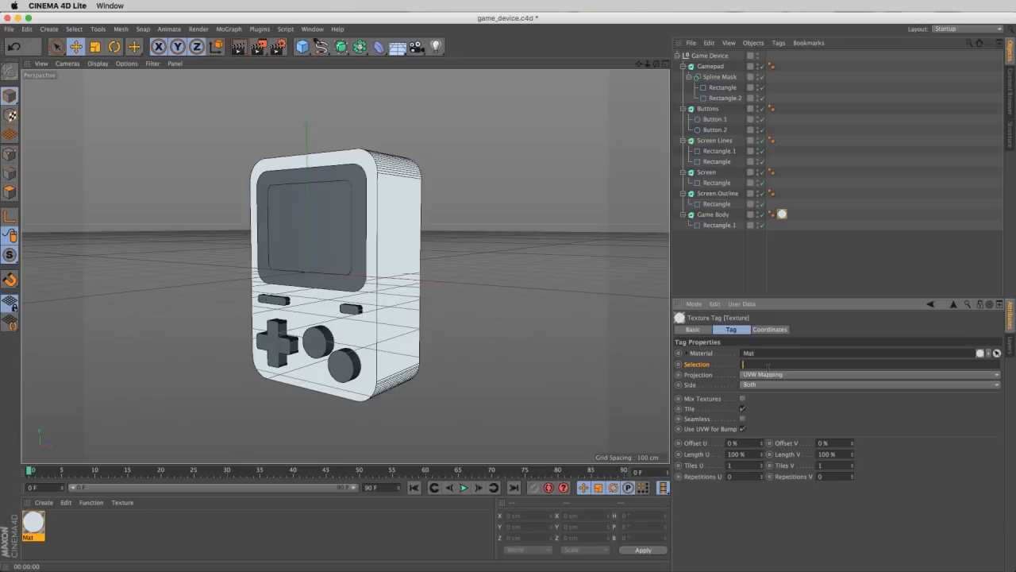
pyautogui.press('Return')
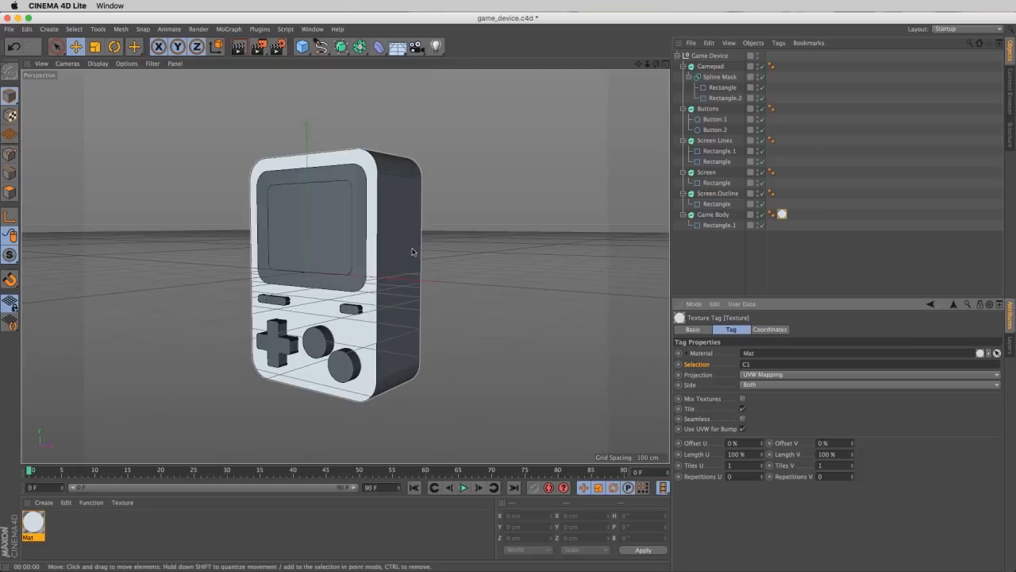
# - Set the Game Body texture tag's selection to C2 and inspect the back cap of the device
pyautogui.moveTo(403, 250)
pyautogui.keyDown('alt'); pyautogui.mouseDown()
pyautogui.moveTo(262, 264)
pyautogui.moveTo(269, 251)
pyautogui.moveTo(408, 263)
pyautogui.mouseUp(); pyautogui.keyUp('alt')
pyautogui.click(747, 364)
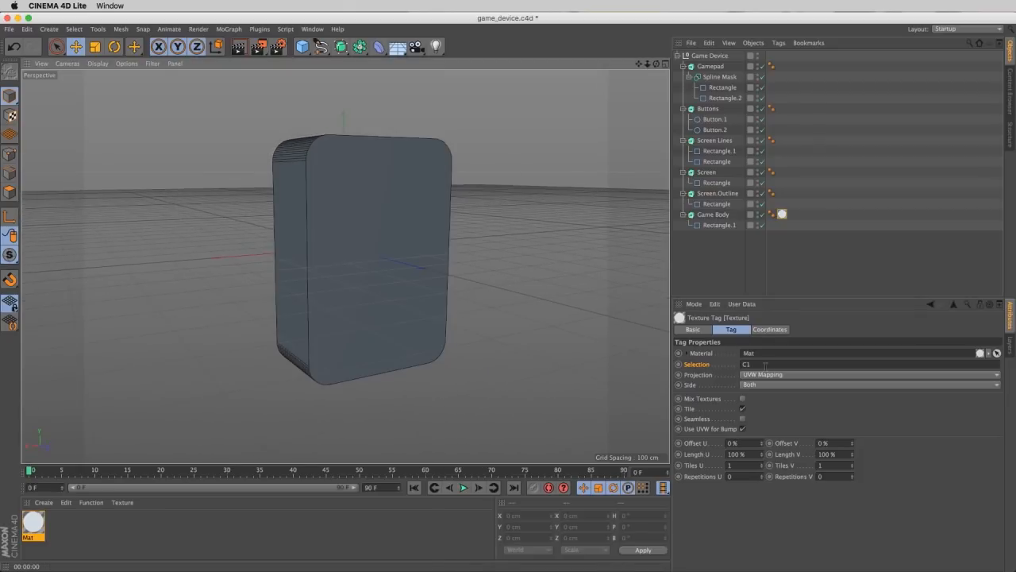
pyautogui.press('BackSpace')
pyautogui.write('2')
pyautogui.press('Return')
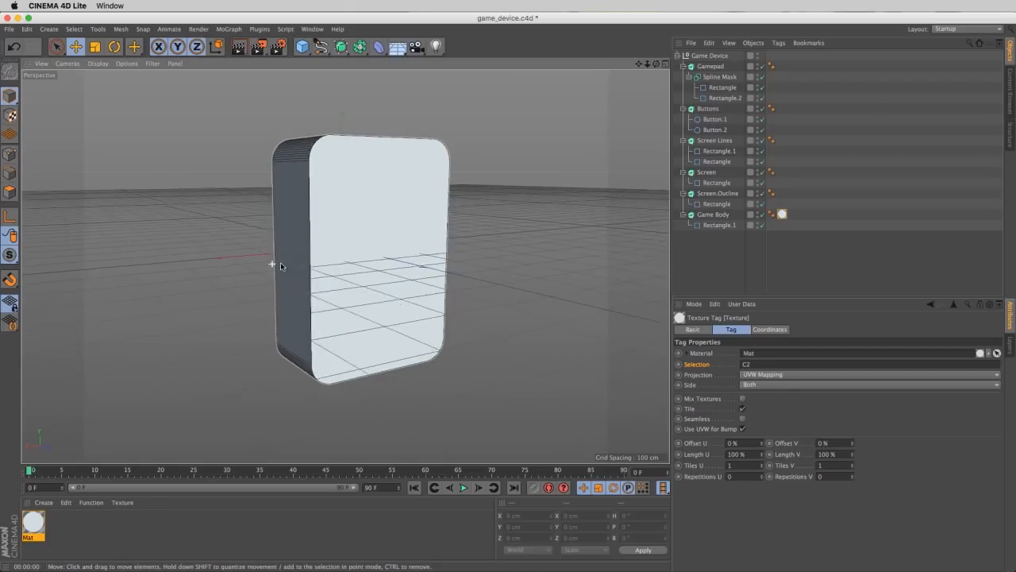
pyautogui.moveTo(273, 264)
pyautogui.keyDown('alt'); pyautogui.mouseDown()
pyautogui.moveTo(501, 234)
pyautogui.moveTo(278, 247)
pyautogui.mouseUp(); pyautogui.keyUp('alt')
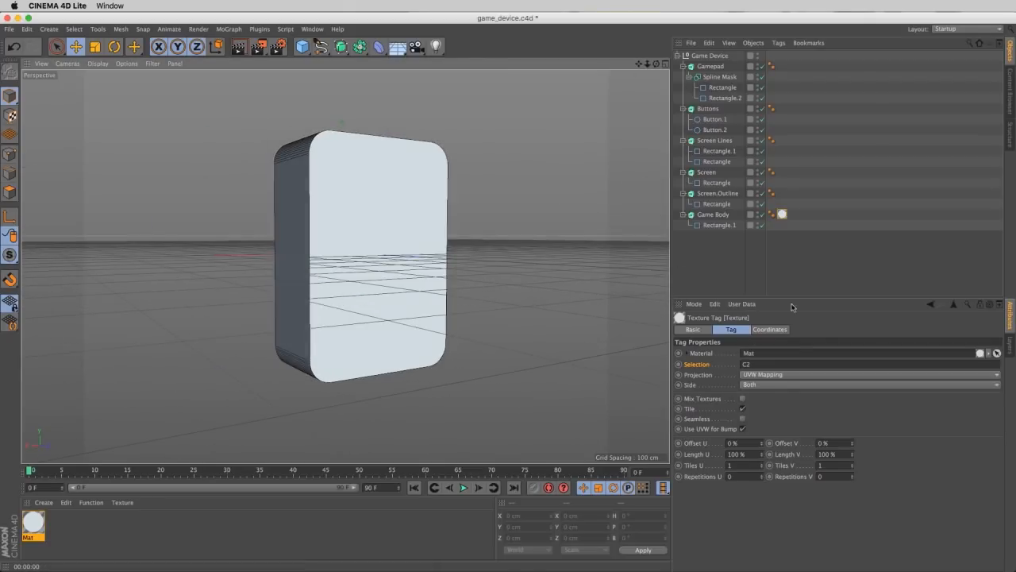
# - Return the Game Body texture tag's selection to C1 and check the front of the device
pyautogui.click(769, 363)
pyautogui.press('Return')
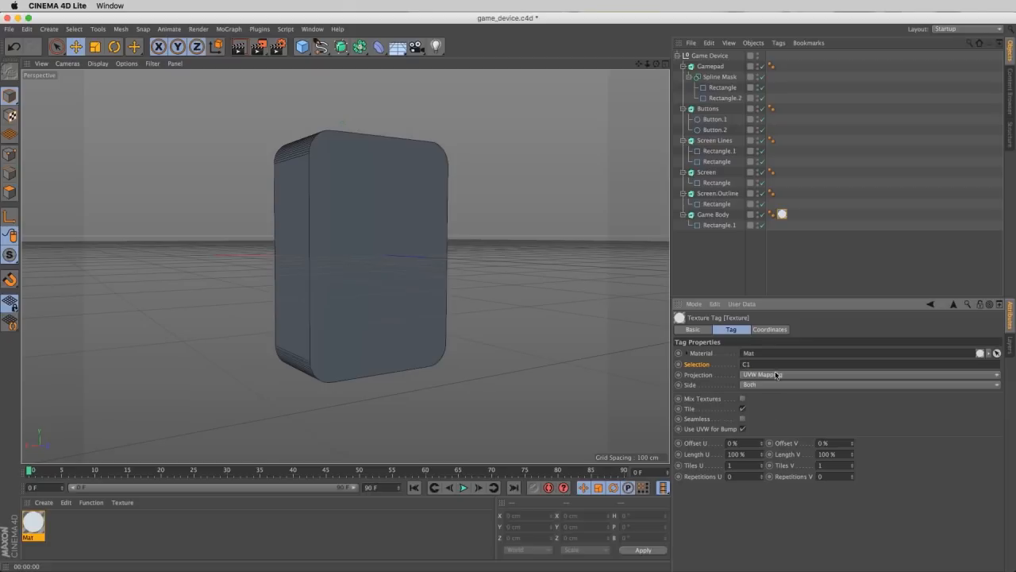
pyautogui.keyDown('alt'); pyautogui.moveTo(306, 254); pyautogui.dragTo(350, 307); pyautogui.keyUp('alt')
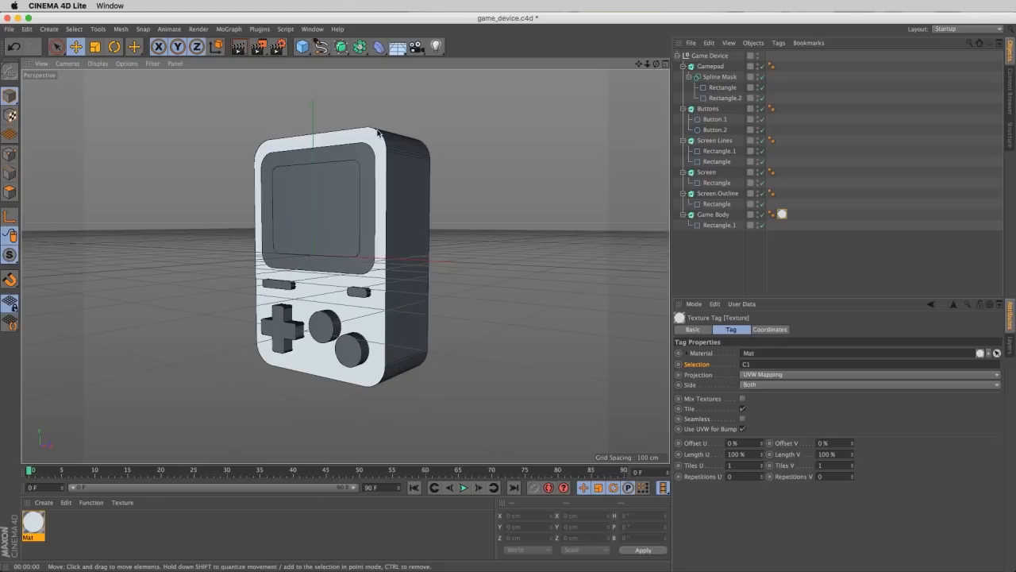
pyautogui.keyDown('alt'); pyautogui.moveTo(429, 246); pyautogui.dragTo(400, 251); pyautogui.keyUp('alt')
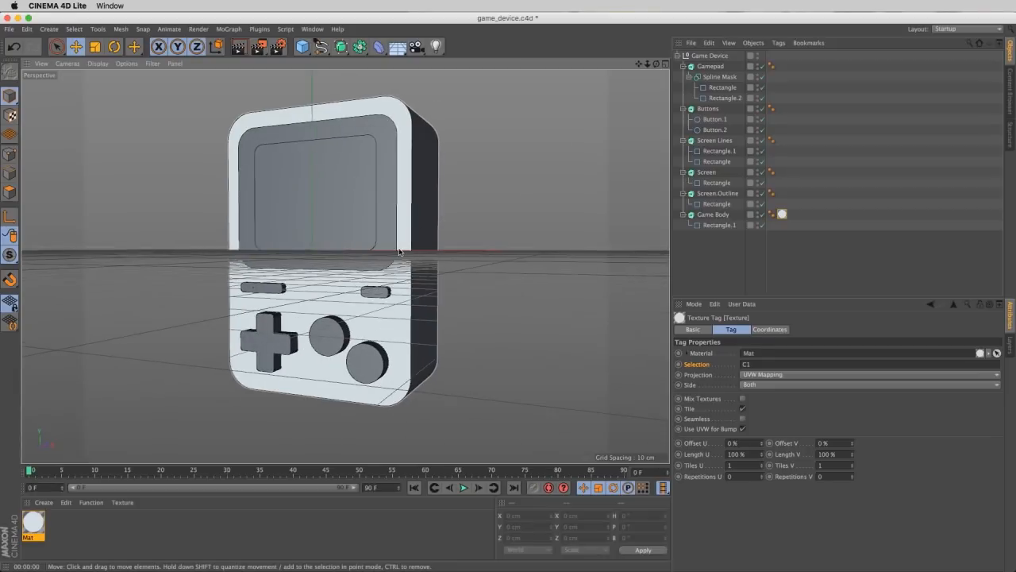
# - Duplicate the body material, name the pair Light Grey and Dark Grey, and set Dark Grey's luminance color to RGB 96, 109, 116
pyautogui.click(388, 253)
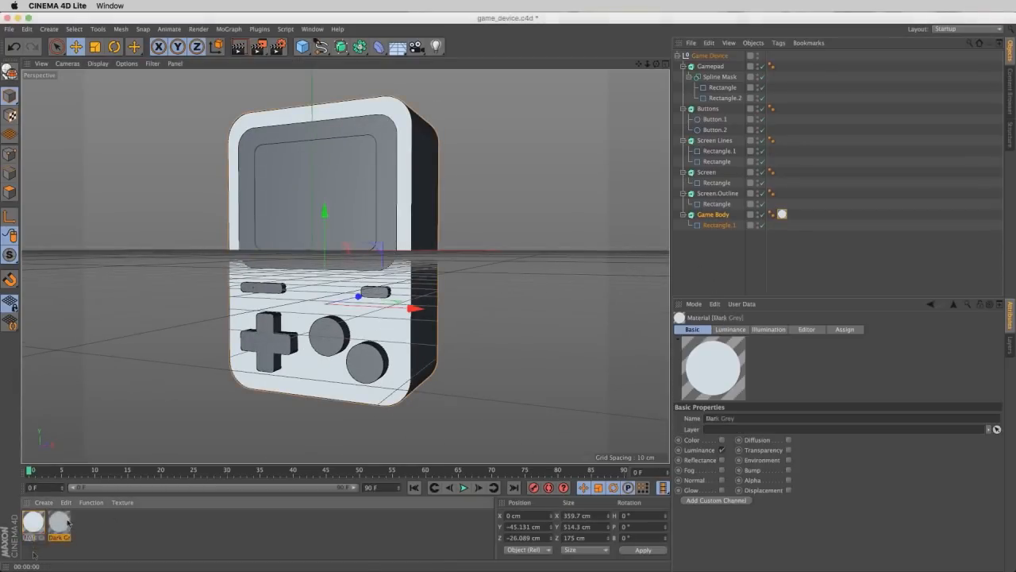
pyautogui.doubleClick(62, 524)
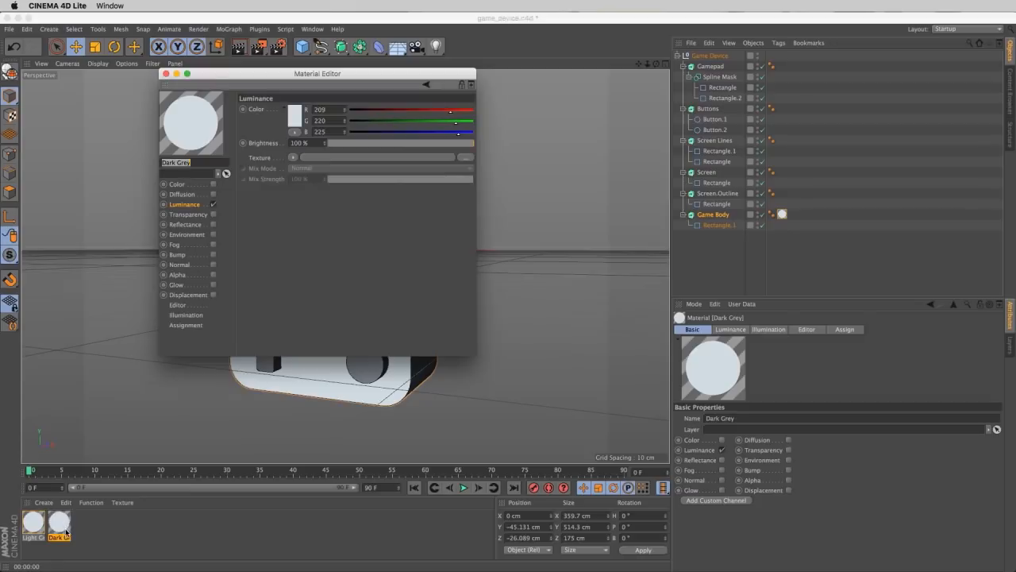
pyautogui.moveTo(289, 73); pyautogui.dragTo(624, 132)
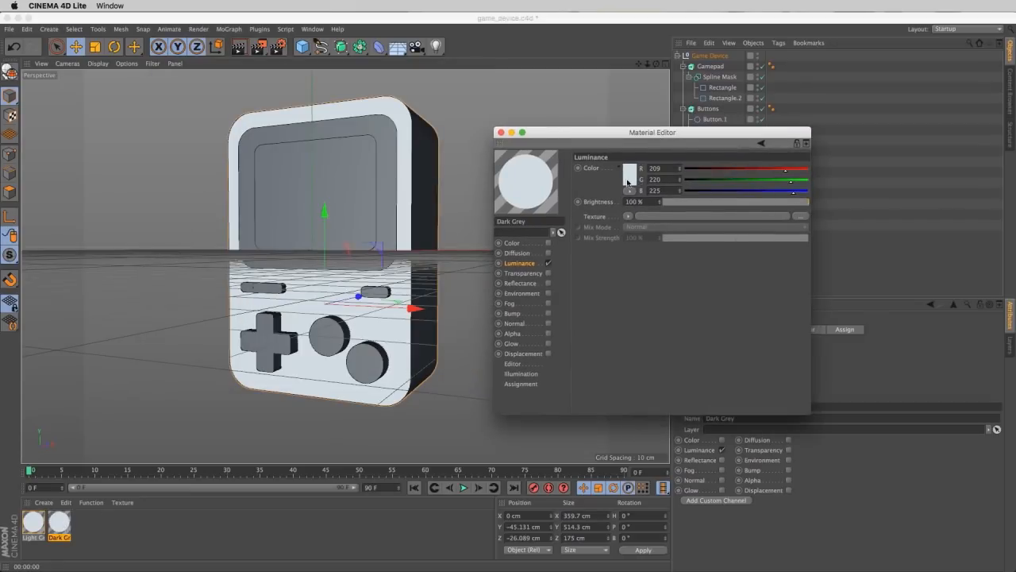
pyautogui.click(628, 181)
pyautogui.click(583, 184)
pyautogui.click(644, 229)
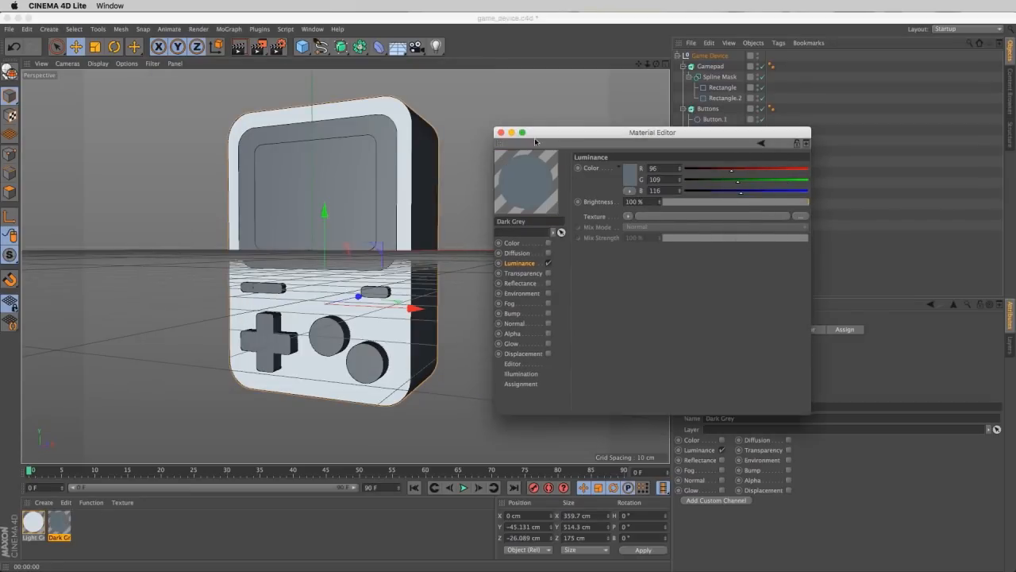
pyautogui.click(500, 132)
# - Apply the Dark Grey material to the Game Body without a selection restriction and preview it with a viewport render
pyautogui.click(782, 214)
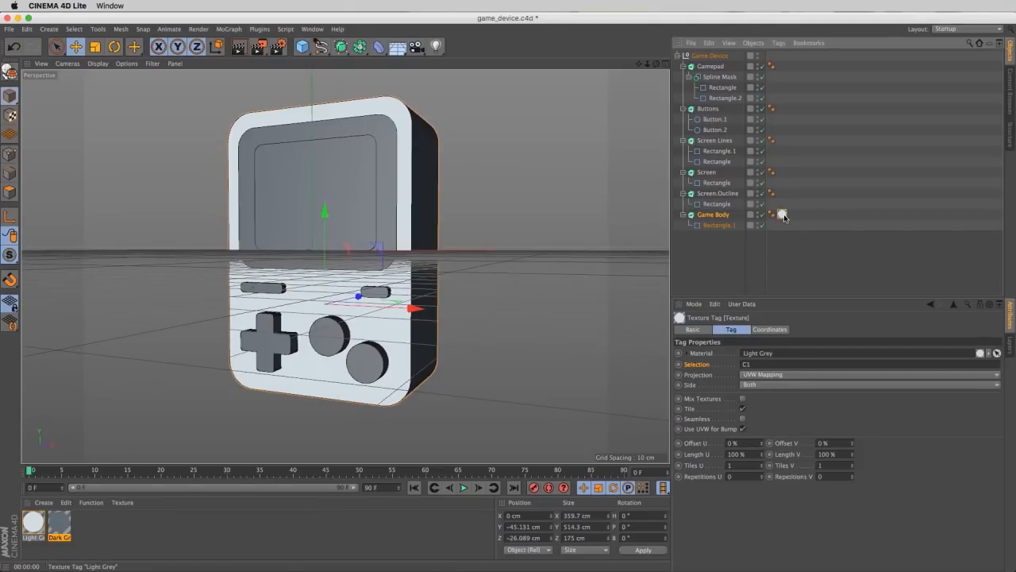
pyautogui.moveTo(782, 214); pyautogui.dragTo(720, 222)
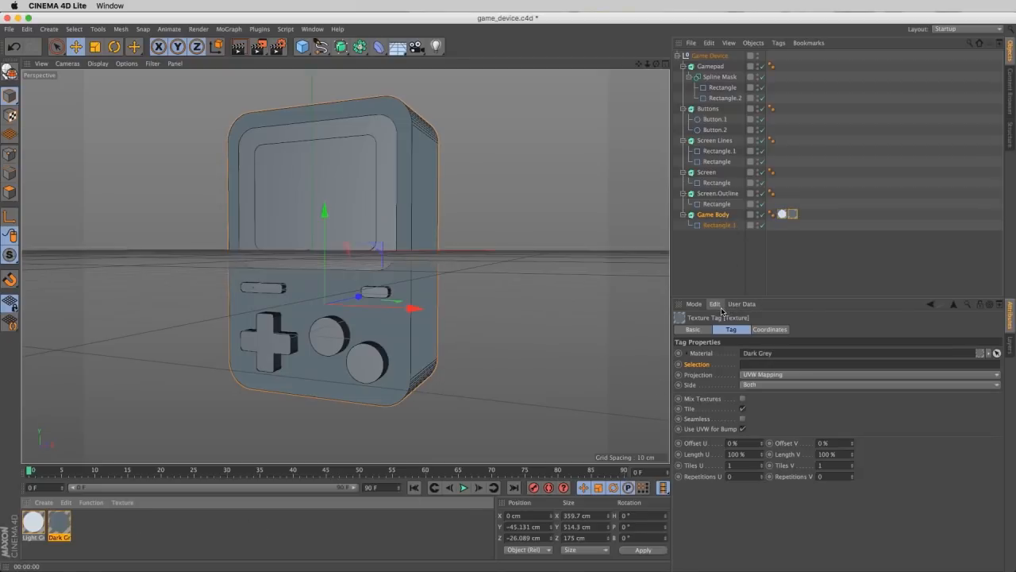
pyautogui.hotkey('ctrl', 'r')
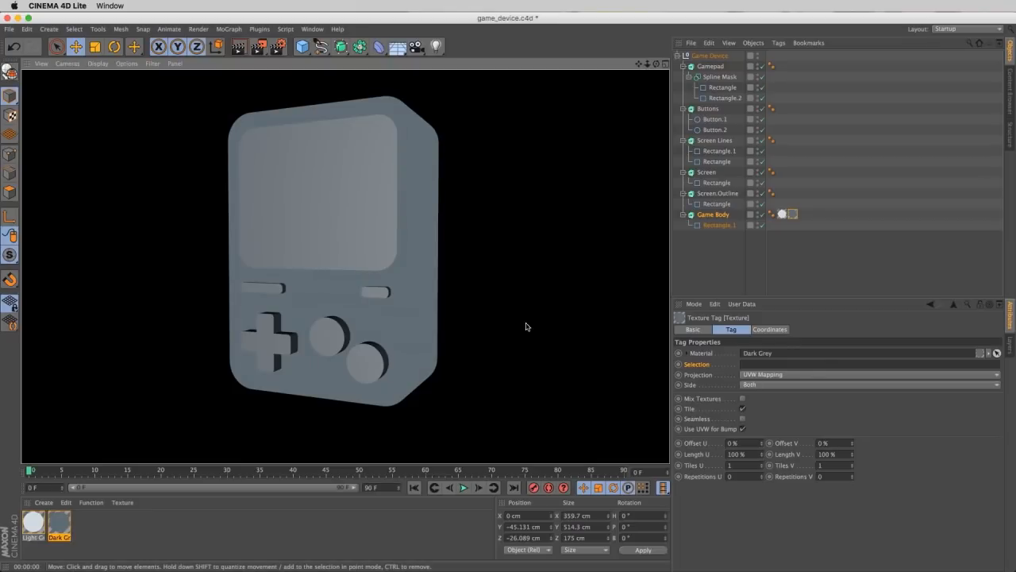
# - Reorder the Game Body's texture tags so the C1-restricted Light Grey tag comes after the Dark Grey tag
pyautogui.click(782, 214)
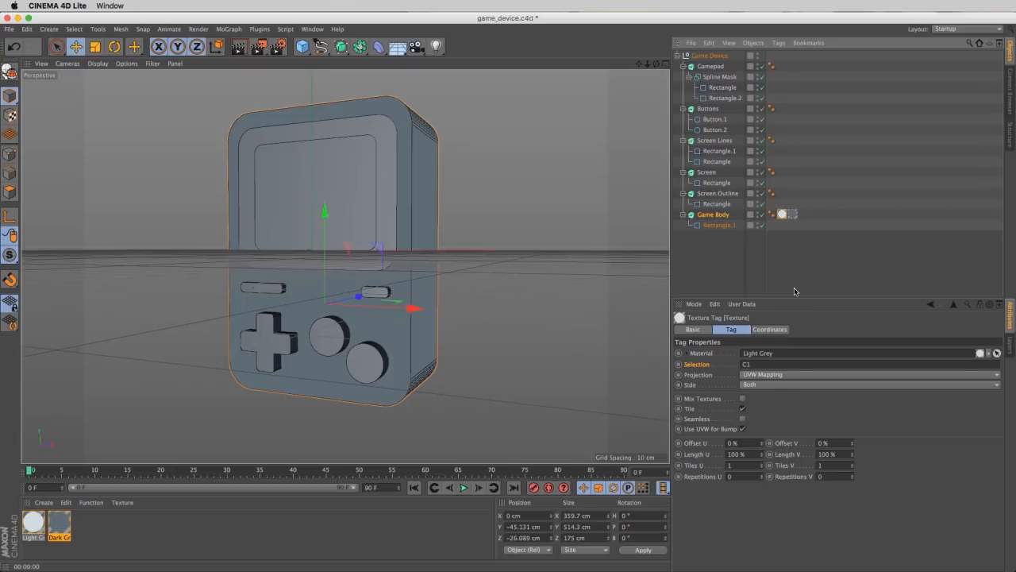
pyautogui.click(796, 246)
pyautogui.click(792, 215)
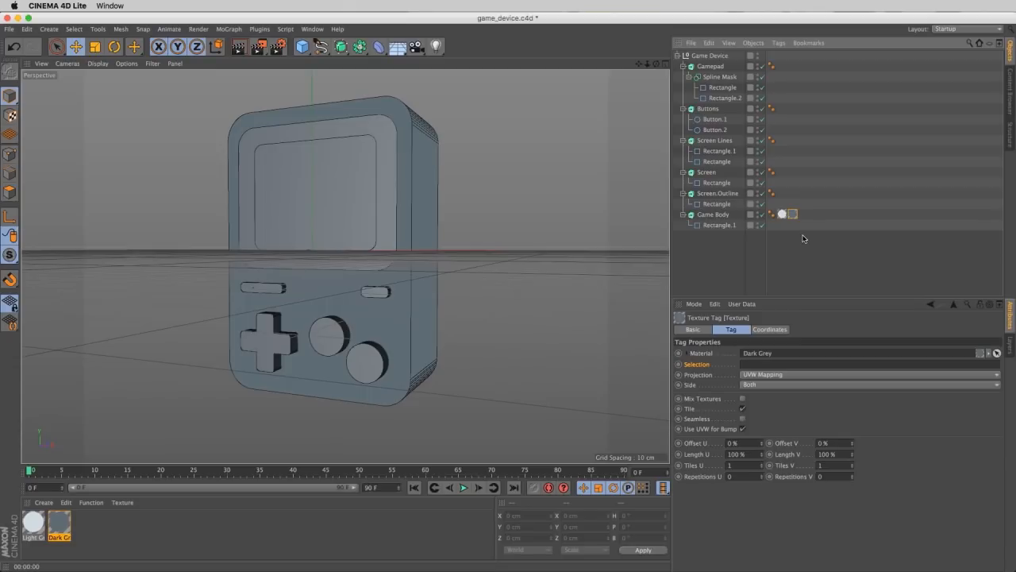
pyautogui.click(782, 214)
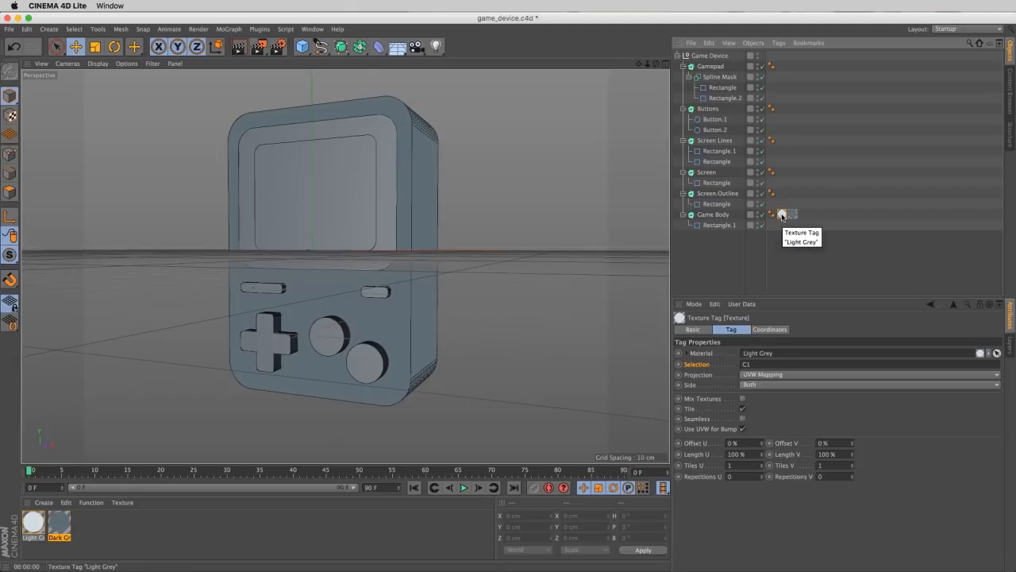
pyautogui.moveTo(807, 218); pyautogui.dragTo(798, 216)
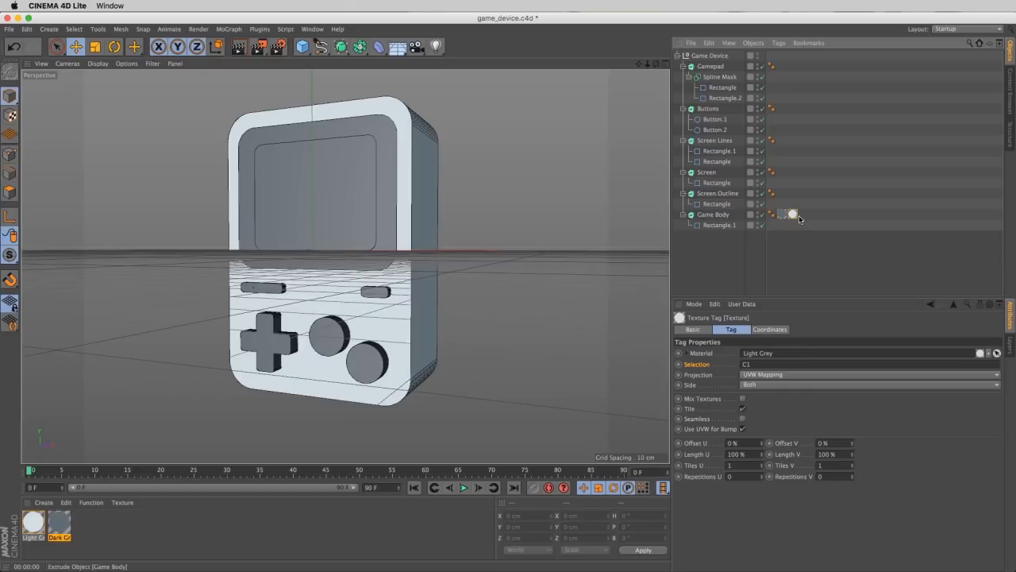
# - Compare the Game Body's two texture tags and preview the device's front and side with a viewport render
pyautogui.click(784, 216)
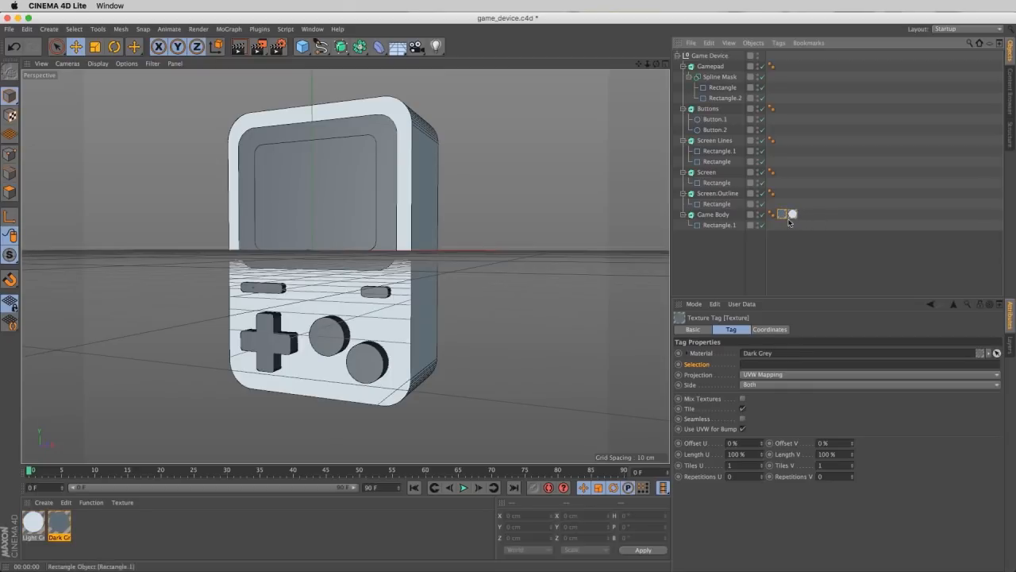
pyautogui.click(792, 215)
pyautogui.click(782, 214)
pyautogui.keyDown('alt'); pyautogui.moveTo(447, 296); pyautogui.dragTo(430, 331); pyautogui.keyUp('alt')
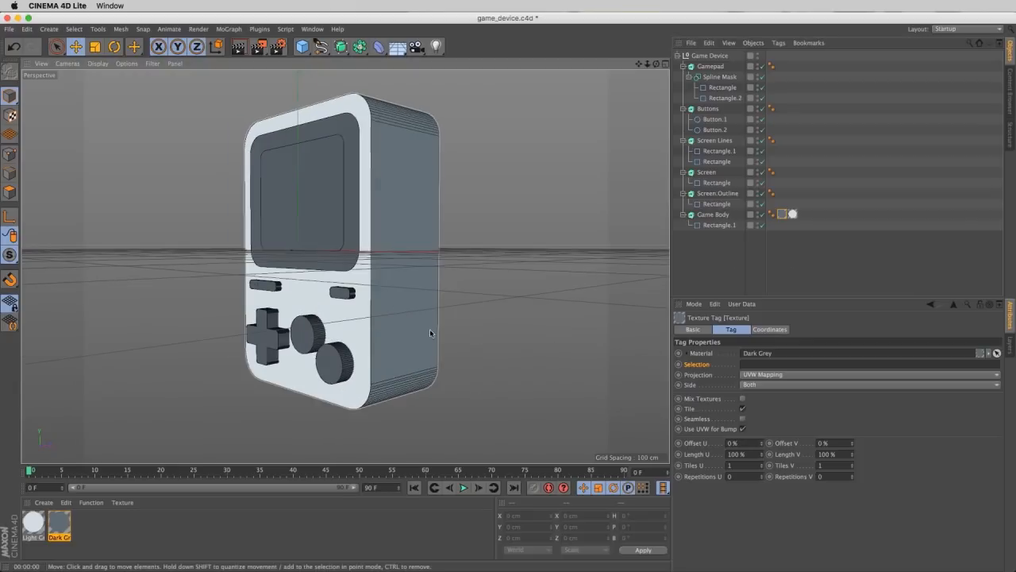
pyautogui.hotkey('ctrl', 'r')
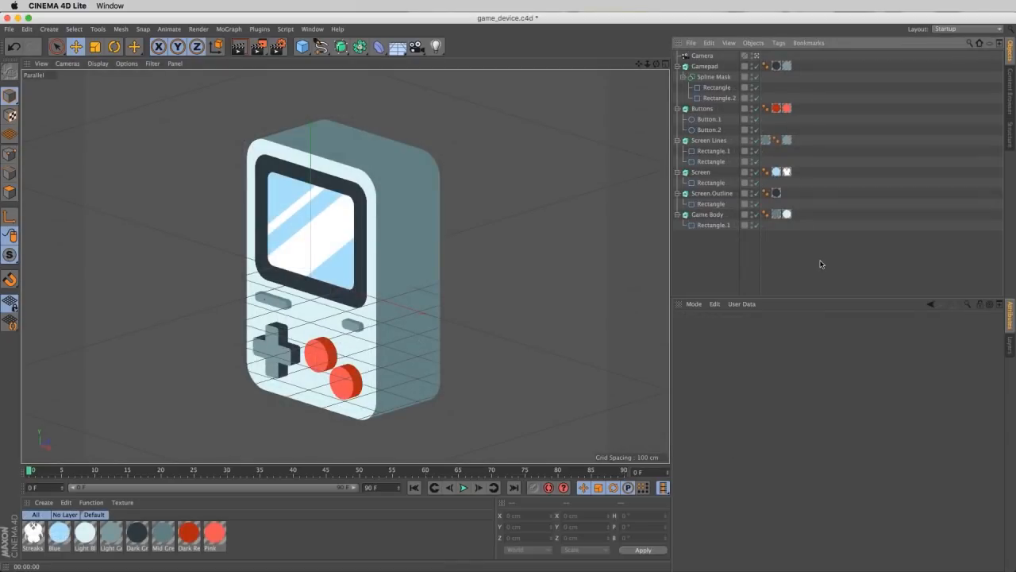
# - Add a MoGraph Fracture object and make all device parts from Gamepad to Game Body its children, leaving the Camera outside
pyautogui.click(224, 30)
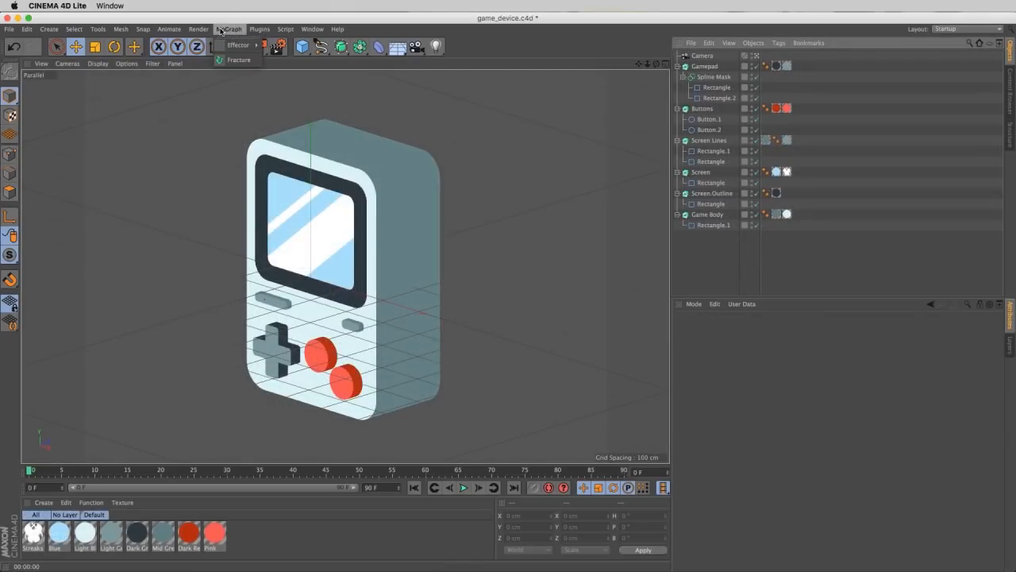
pyautogui.moveTo(225, 47)
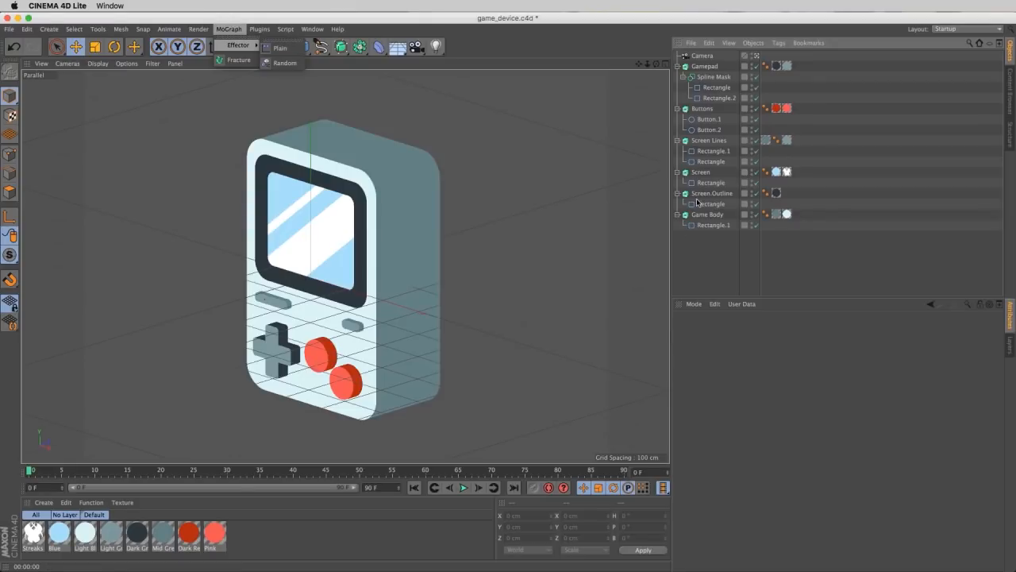
pyautogui.click(233, 63)
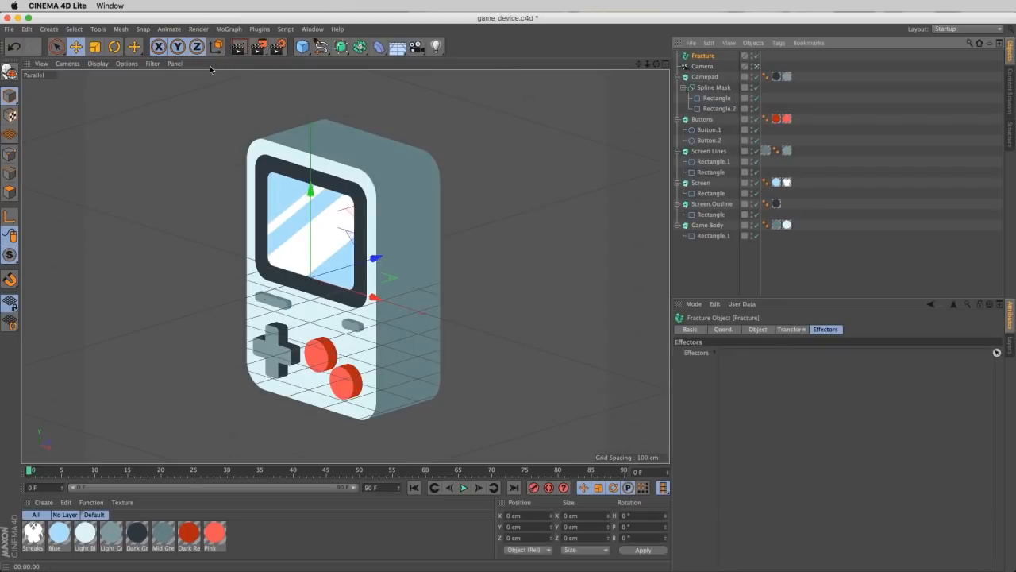
pyautogui.moveTo(717, 258); pyautogui.dragTo(706, 57)
pyautogui.click(703, 56)
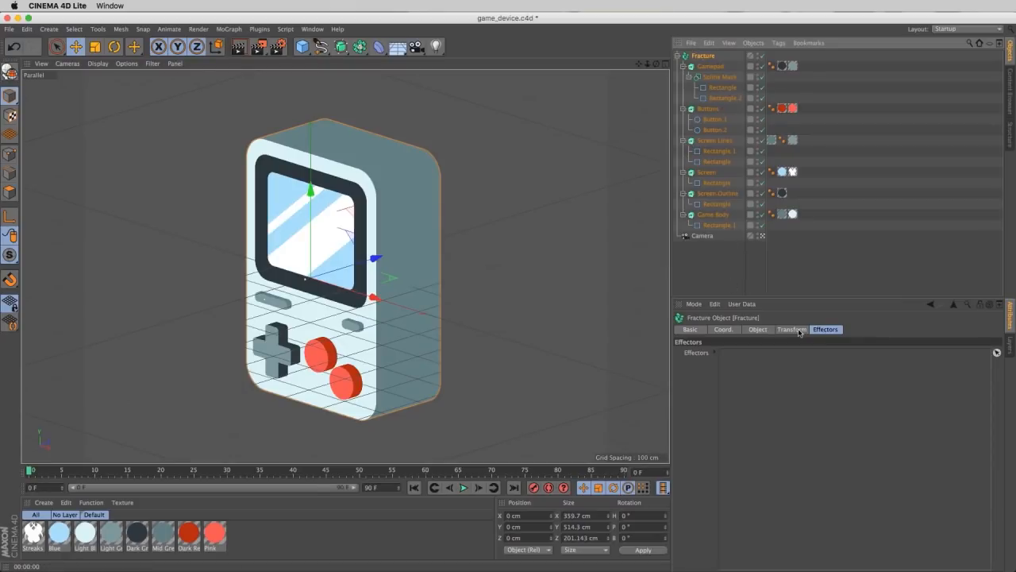
# - Add a Plain effector to the Fracture object containing the device parts
pyautogui.click(227, 30)
pyautogui.moveTo(219, 50)
pyautogui.click(279, 48)
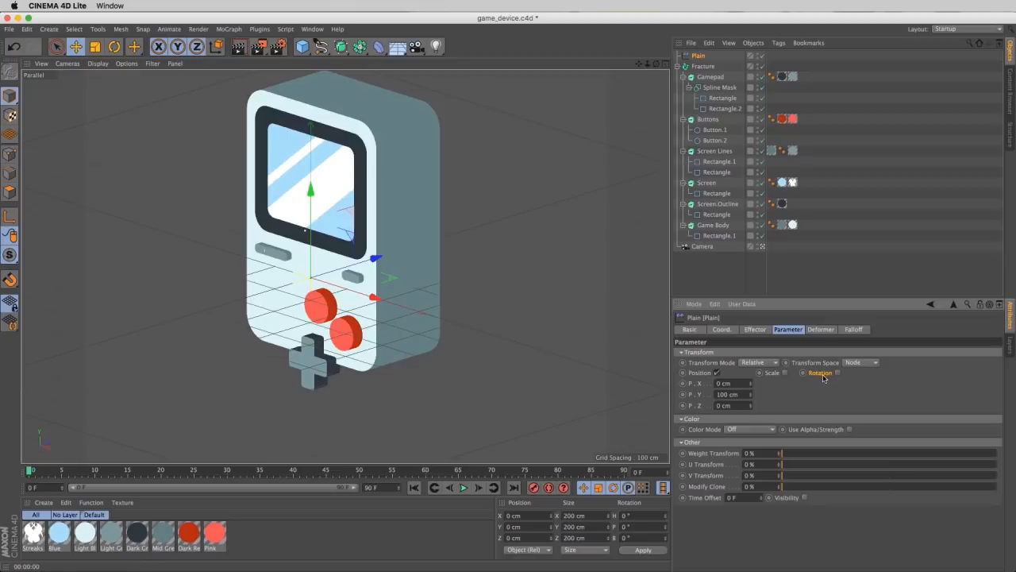
# - Turn off the position transform of the Plain effector assigned to the Fracture object
pyautogui.click(702, 66)
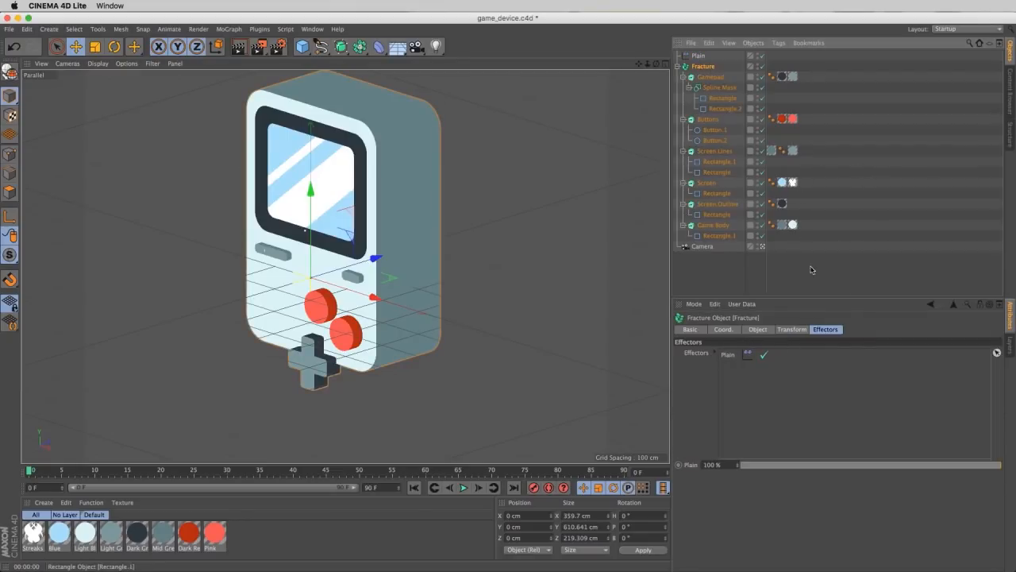
pyautogui.click(697, 56)
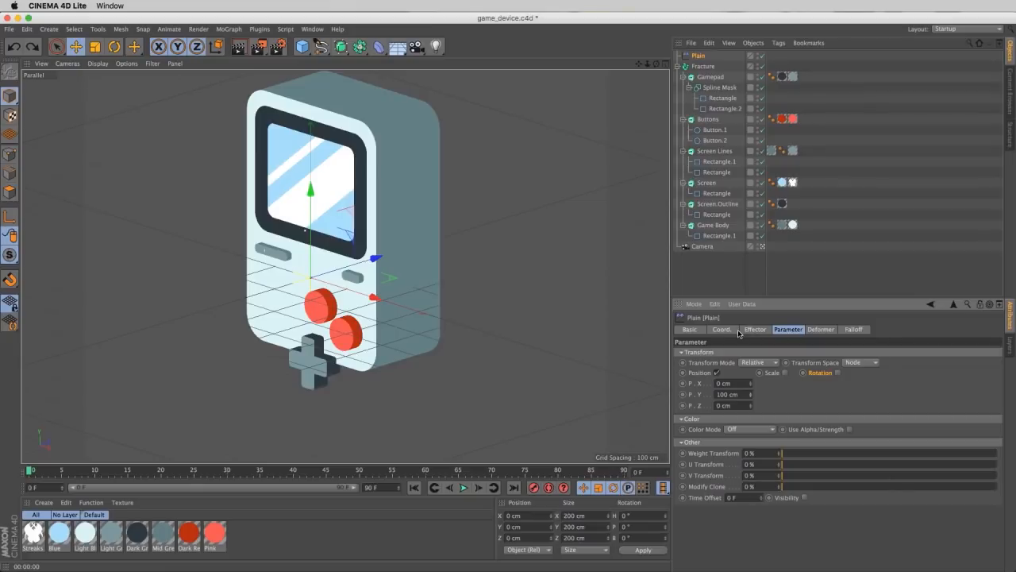
pyautogui.click(716, 374)
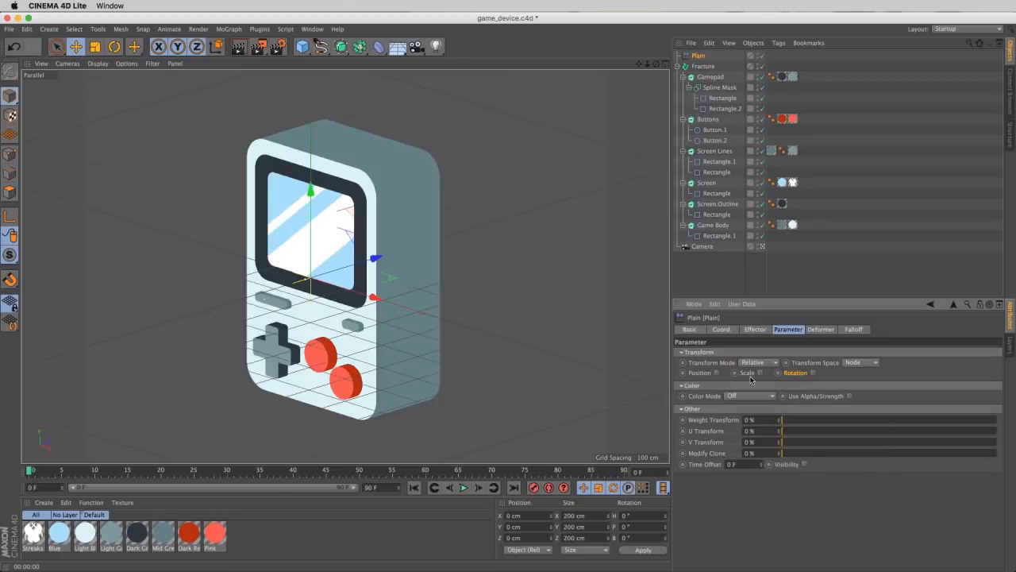
# - Enable the Plain effector's scale transform and set a uniform scale of -1
pyautogui.click(760, 373)
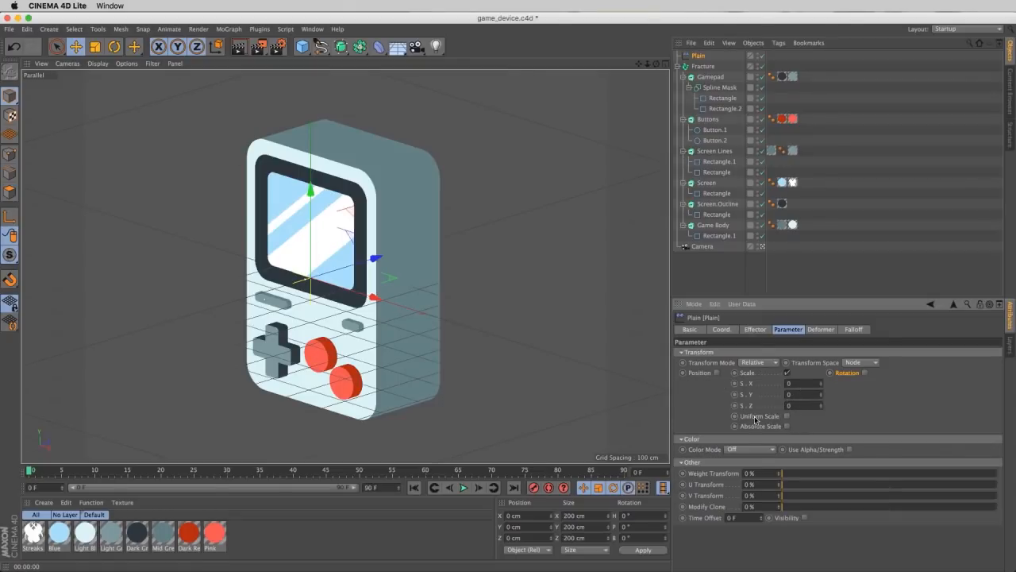
pyautogui.click(788, 417)
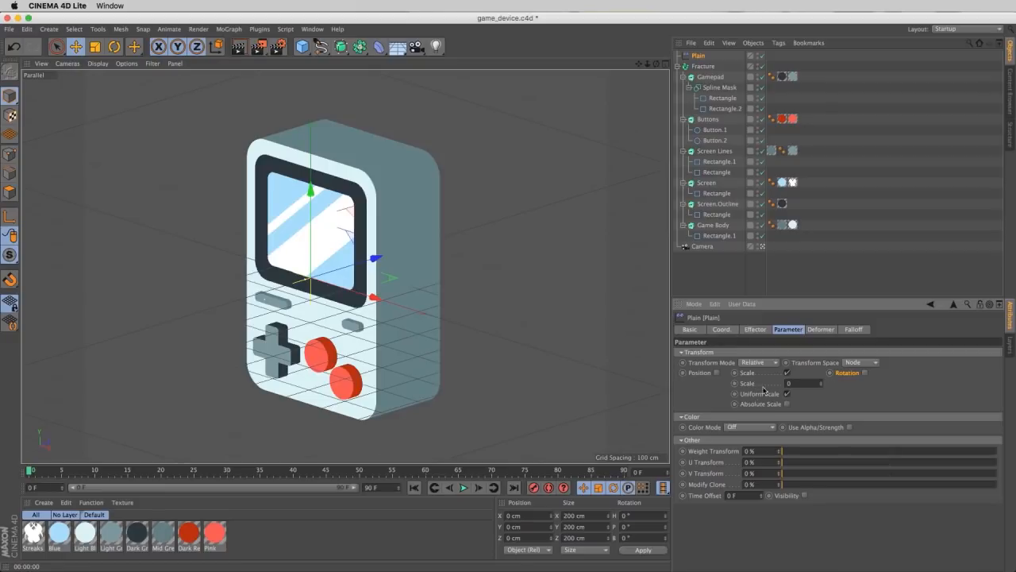
pyautogui.moveTo(791, 383); pyautogui.dragTo(739, 395)
pyautogui.write('-1')
pyautogui.press('Return')
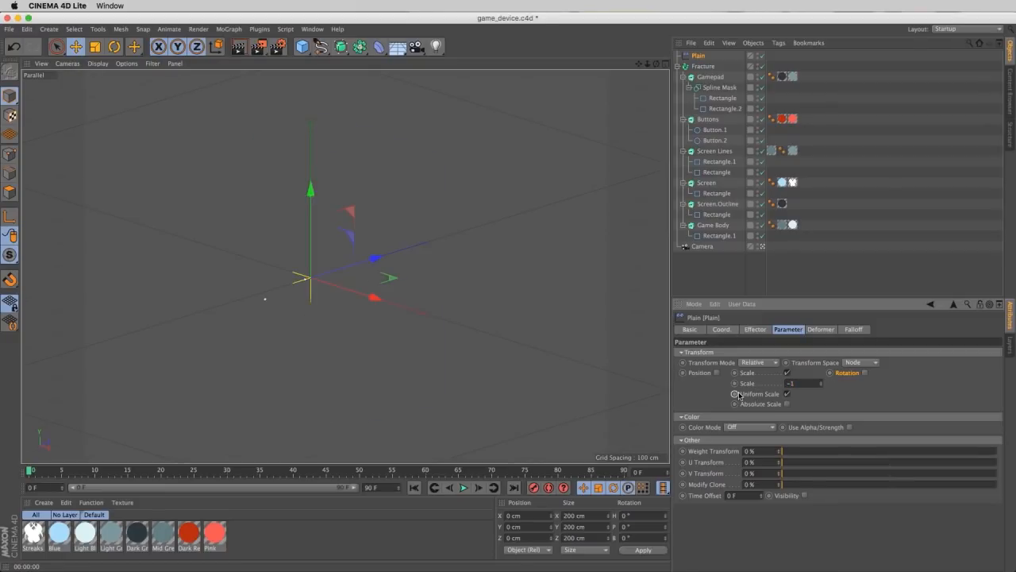
# - Give the Plain effector a Linear falloff shape and move the effector in the viewport to test its influence on the device parts
pyautogui.click(855, 329)
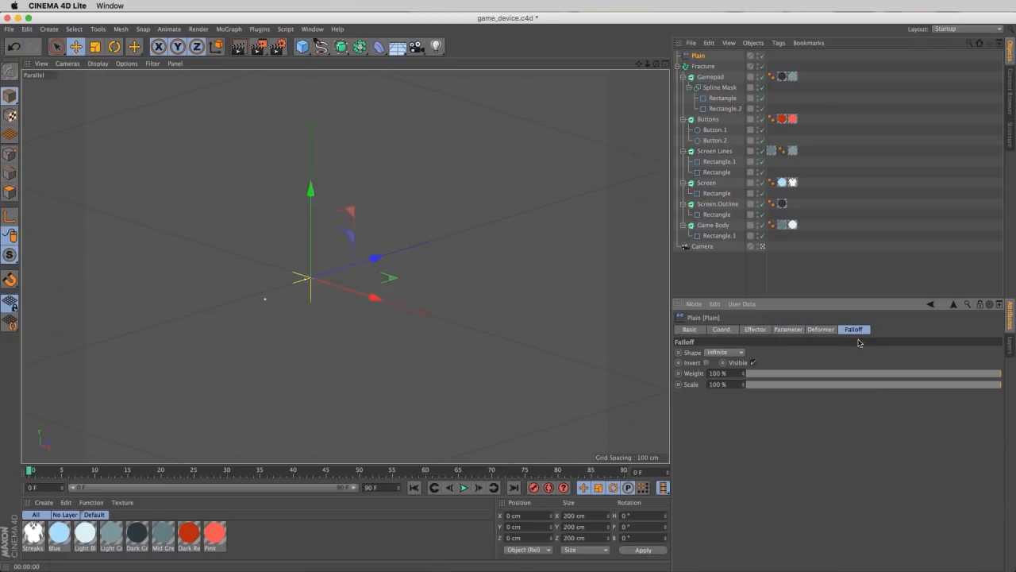
pyautogui.click(740, 354)
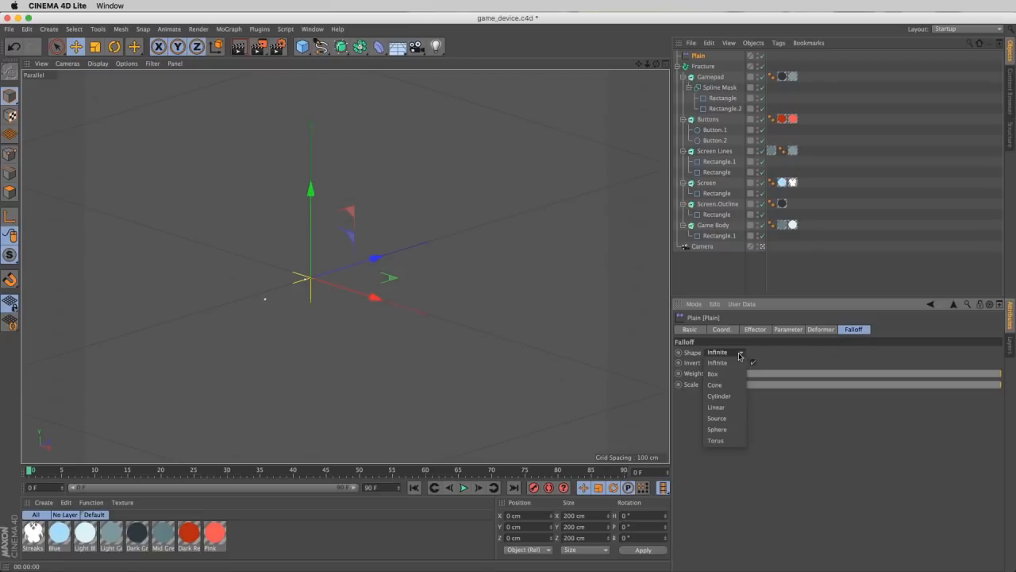
pyautogui.click(716, 407)
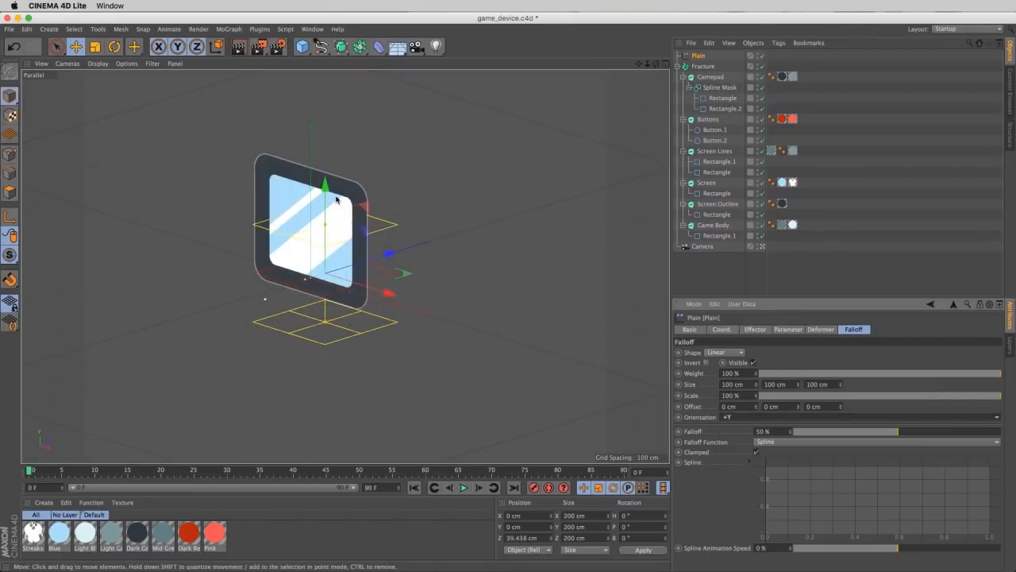
pyautogui.moveTo(327, 190); pyautogui.dragTo(410, 365)
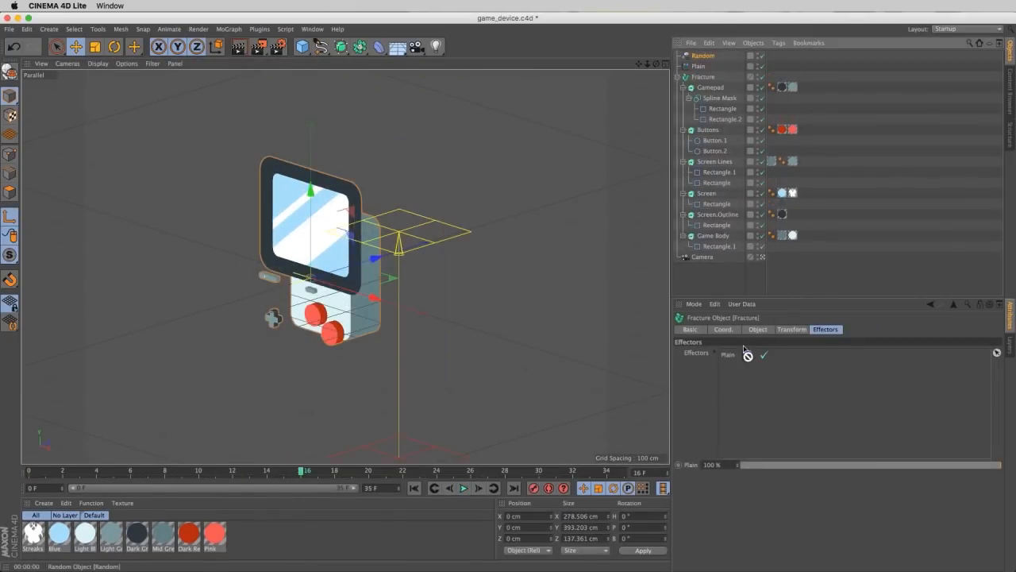
# - Play back the device animation in the viewport and save the scene
pyautogui.moveTo(749, 357); pyautogui.dragTo(734, 355)
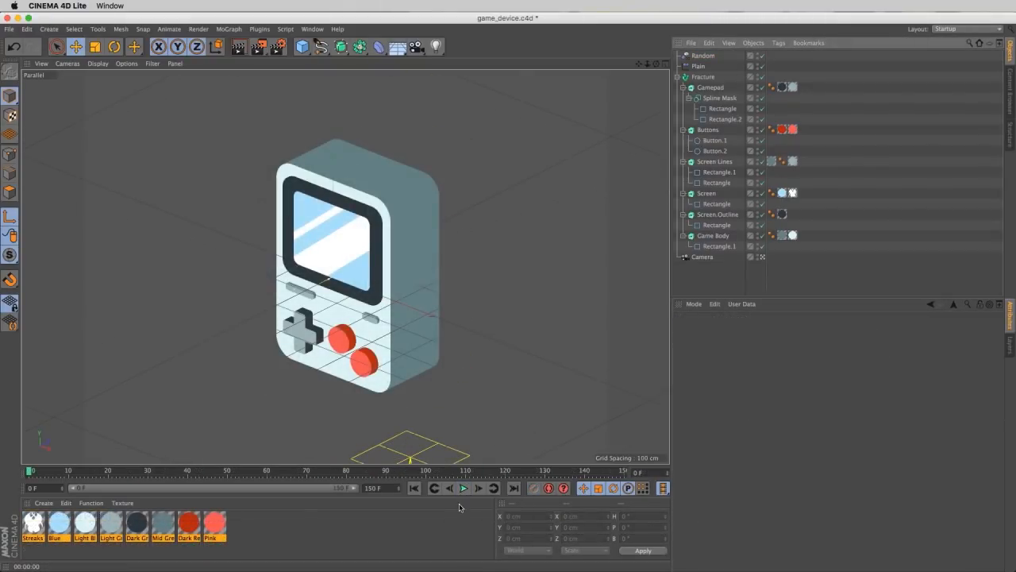
pyautogui.click(463, 489)
pyautogui.press('super+s')
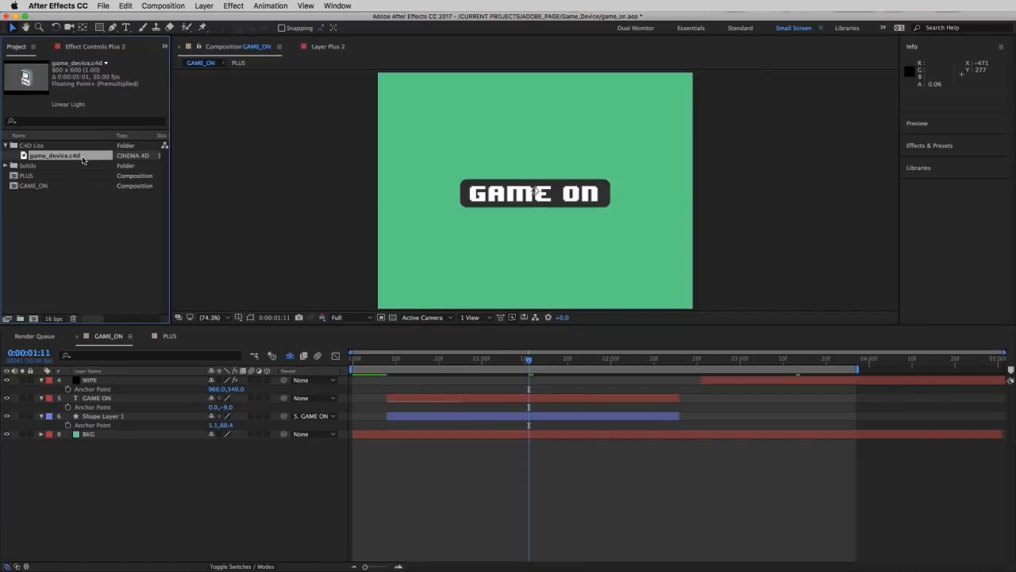
# - In After Effects, place game_device.c4d above the BKG layer in the GAME_ON composition and set its CINEWARE renderer to Standard (Final)
pyautogui.moveTo(70, 155); pyautogui.dragTo(147, 420)
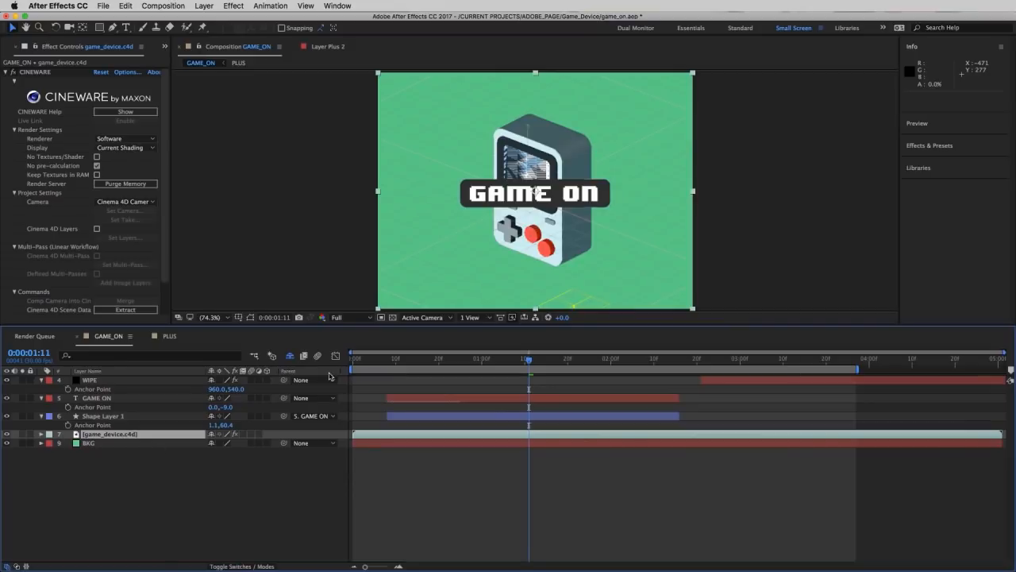
pyautogui.click(109, 140)
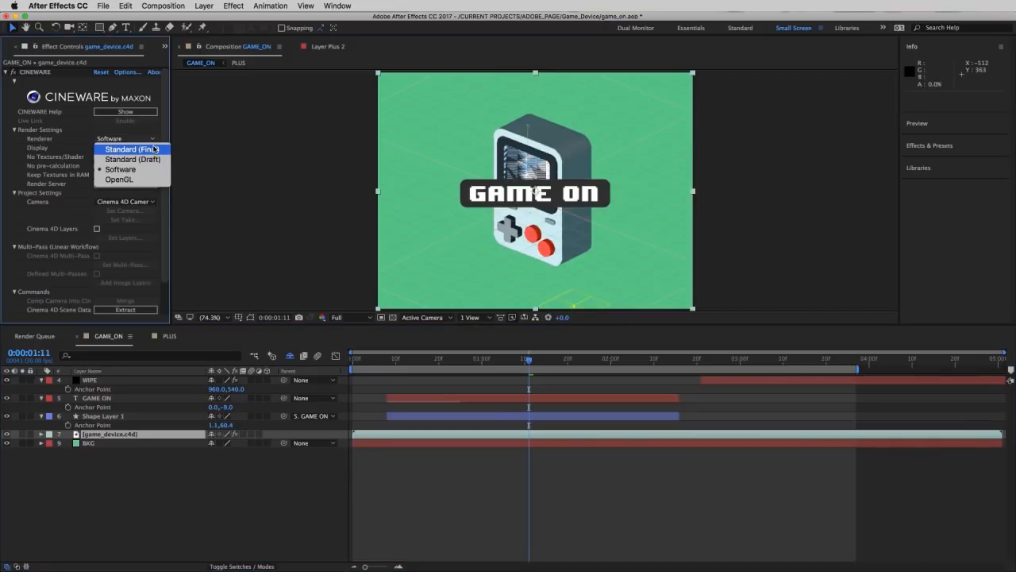
pyautogui.click(155, 150)
pyautogui.click(764, 233)
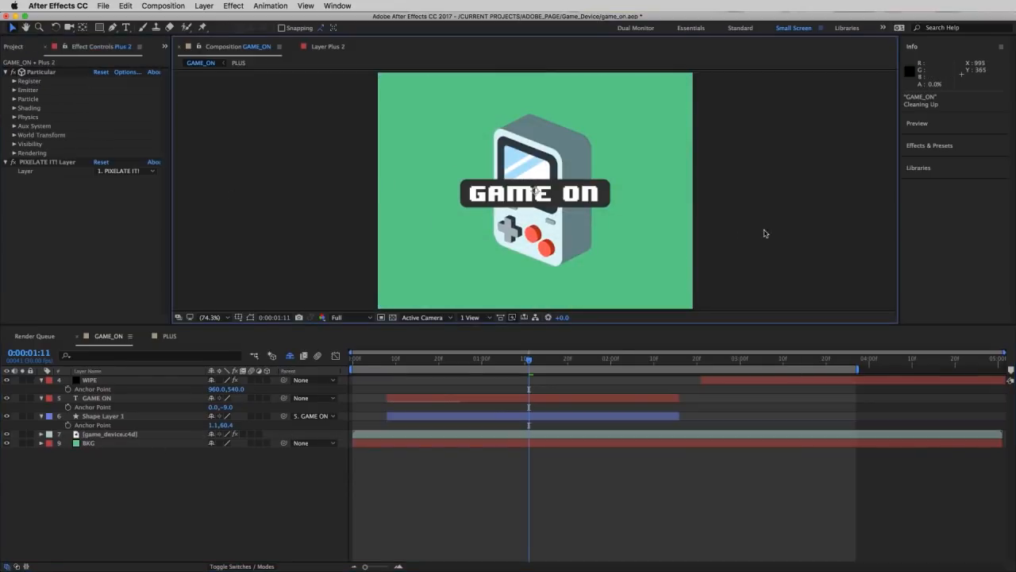
# - Preview the GAME_ON composition with the rendered game device and view its source file in the project
pyautogui.press('space')
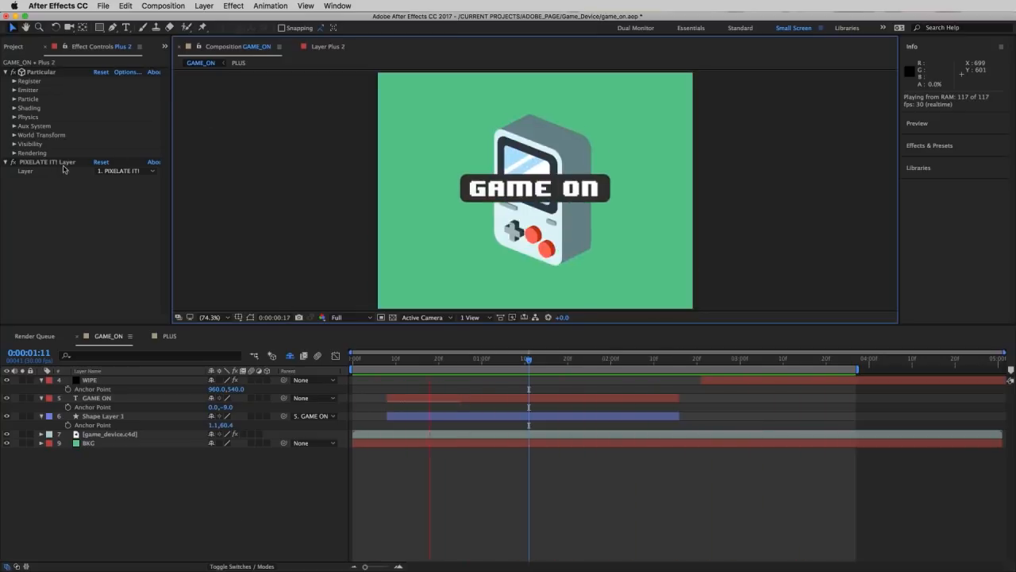
pyautogui.click(103, 416)
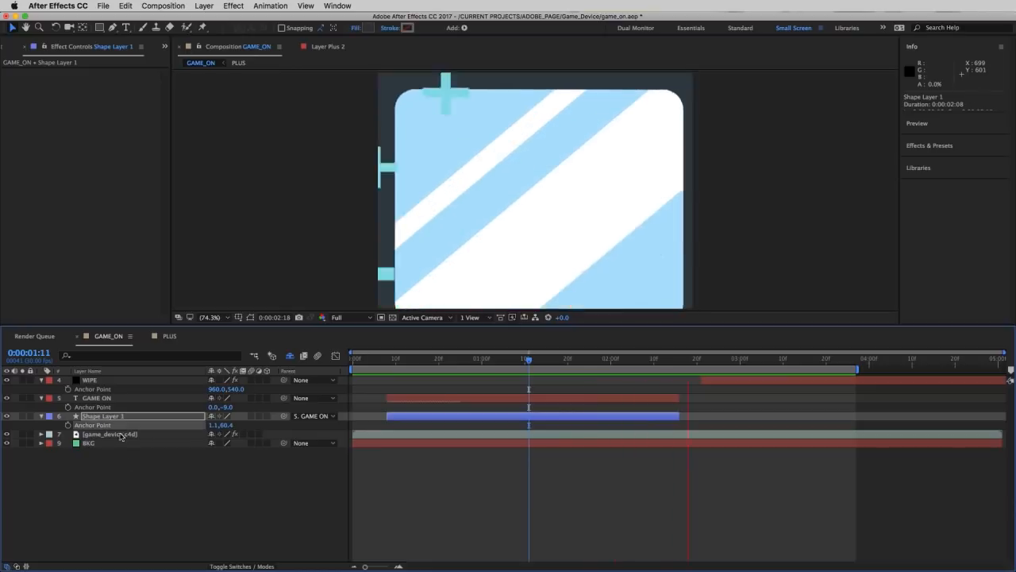
pyautogui.click(5, 48)
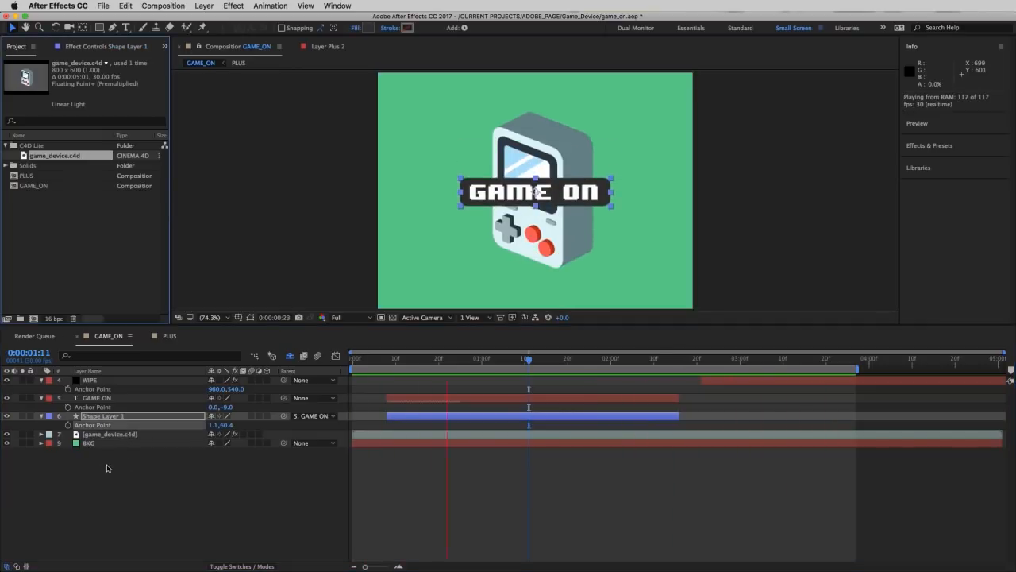
pyautogui.click(165, 501)
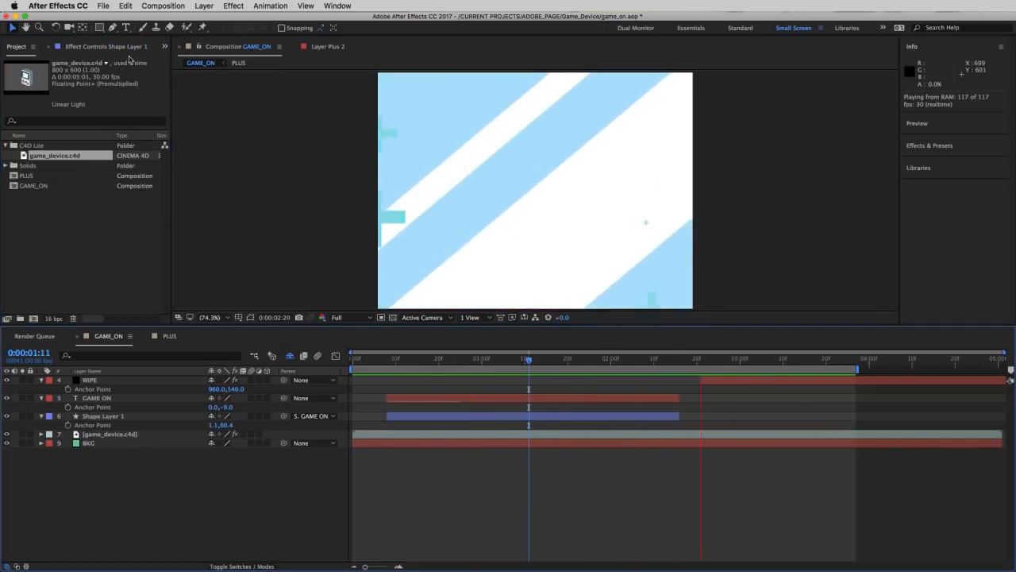